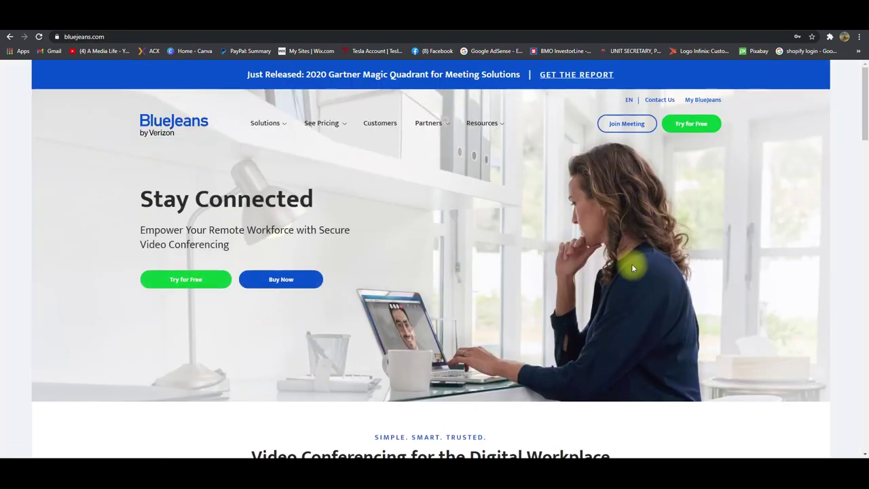
# Step: Look over the free trial sign-up form and return to the home page
pyautogui.click(185, 280)
pyautogui.scroll(-2, 407, 304)
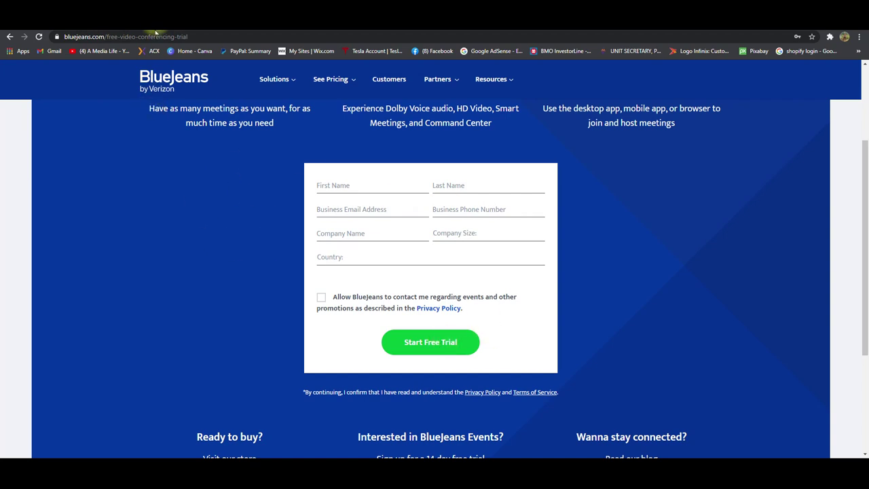
pyautogui.hotkey('alt', 'Left')
# Step: Look through the pricing, solutions, partners and resources listings on the home page
pyautogui.moveTo(327, 127)
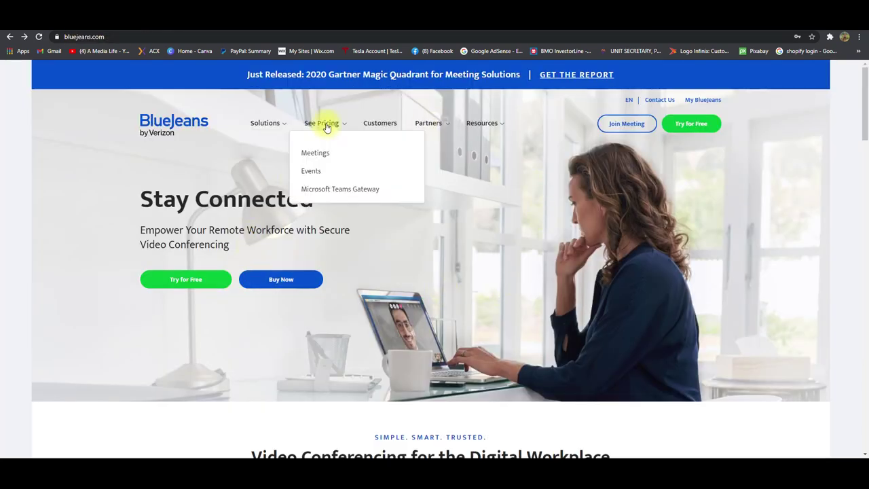
pyautogui.moveTo(261, 120)
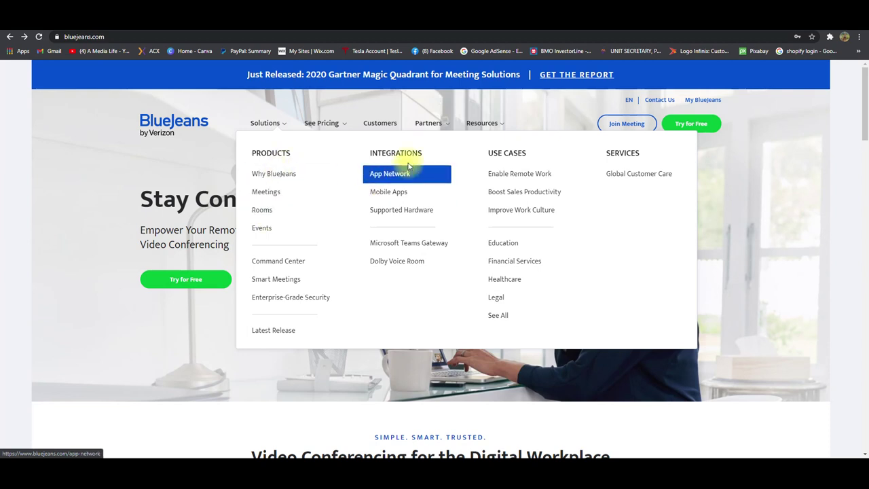
pyautogui.moveTo(433, 129)
pyautogui.moveTo(482, 123)
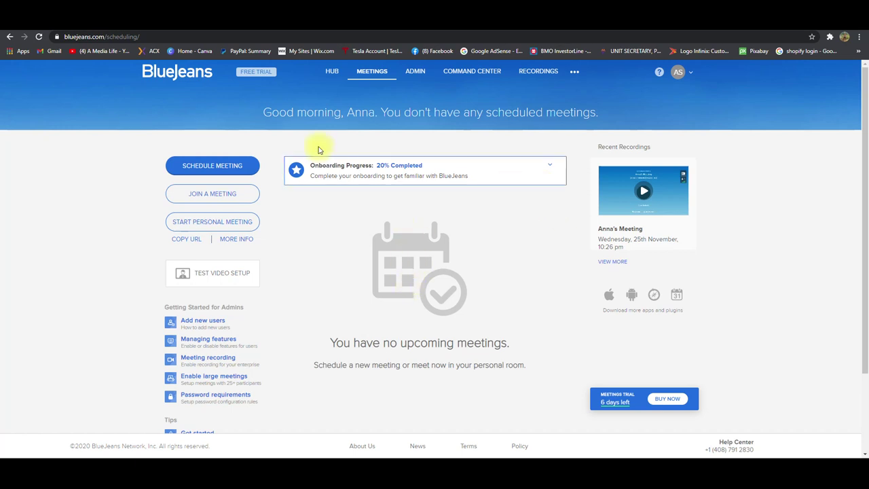
# Step: Open the form for scheduling a new meeting and review the meeting access options, keeping Everyone
pyautogui.click(241, 170)
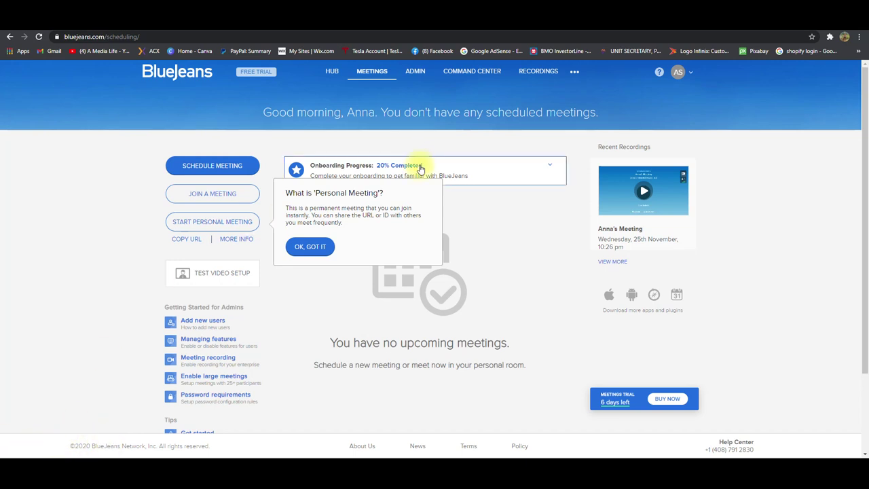
pyautogui.click(213, 168)
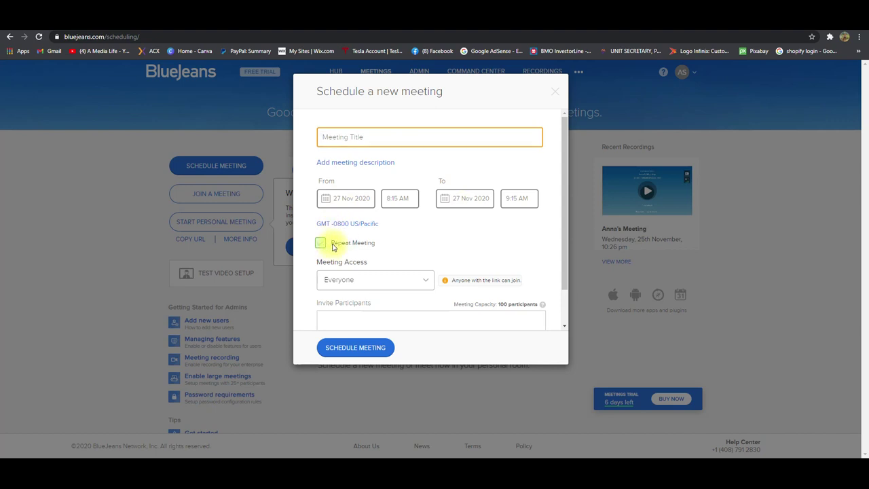
pyautogui.scroll(-1, 401, 250)
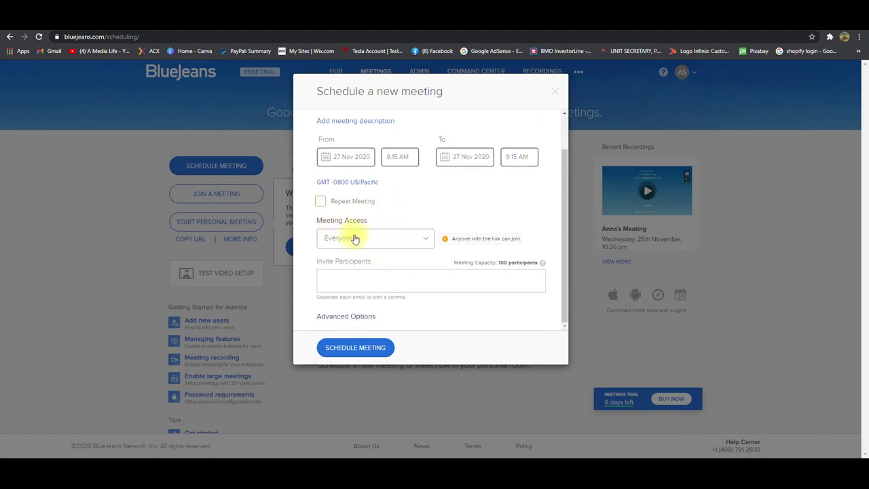
pyautogui.click(426, 242)
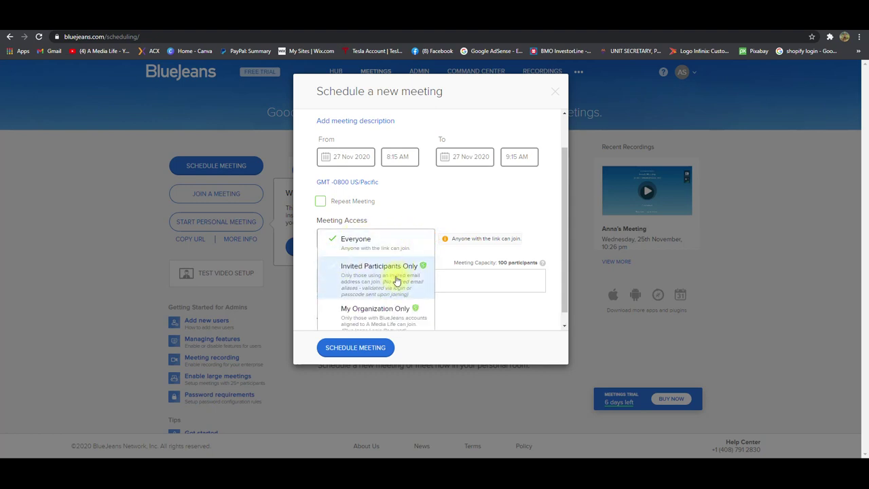
pyautogui.scroll(-1, 398, 281)
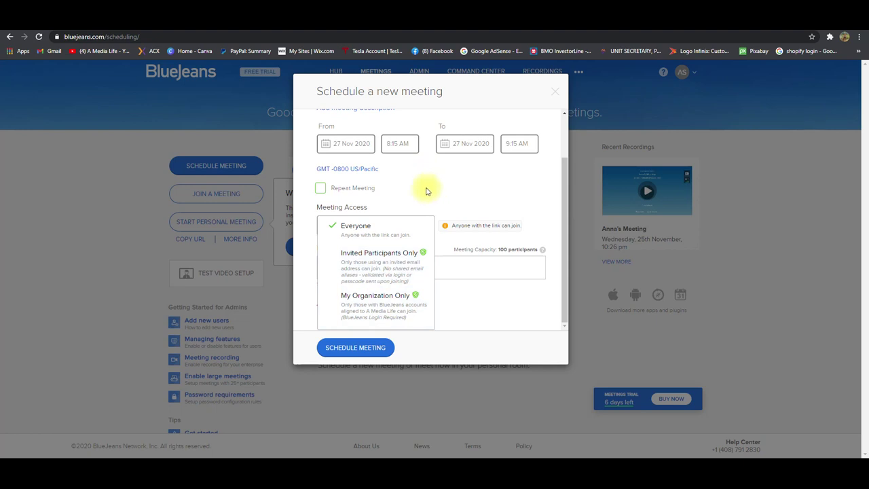
pyautogui.click(413, 170)
pyautogui.click(506, 312)
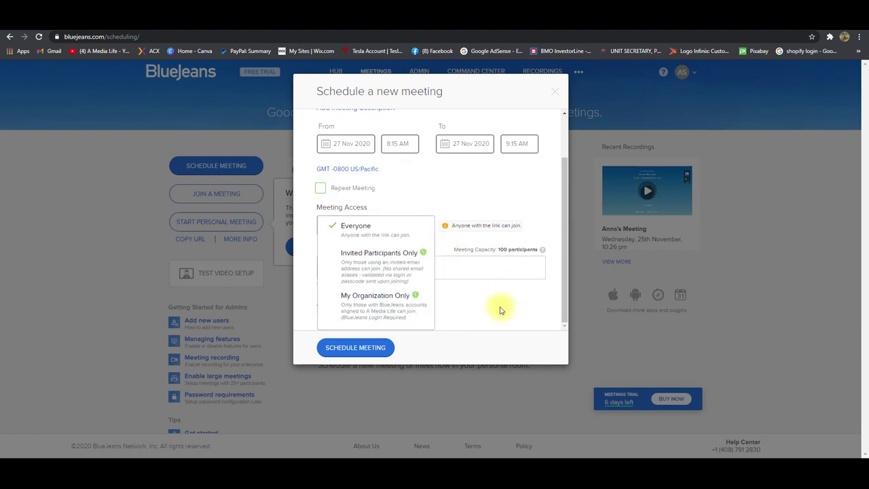
pyautogui.click(331, 228)
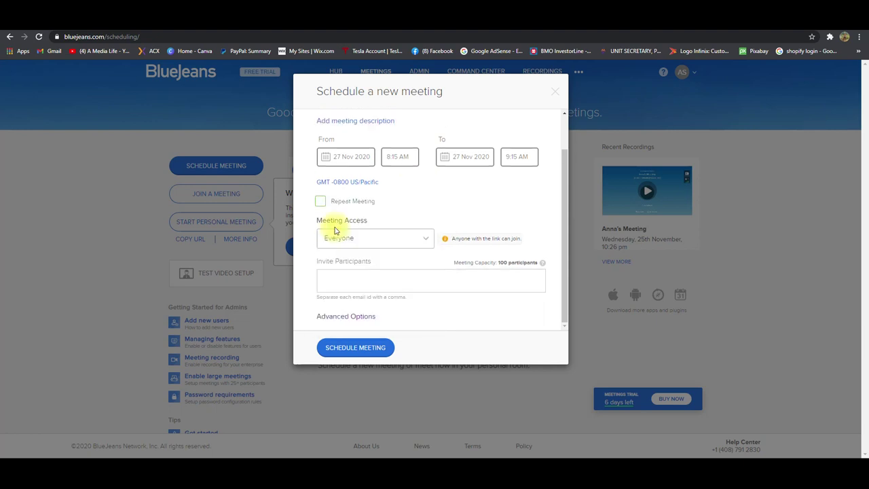
# Step: Review the invite participants field and the advanced options of the new meeting, including the personal meeting ID setting
pyautogui.click(326, 276)
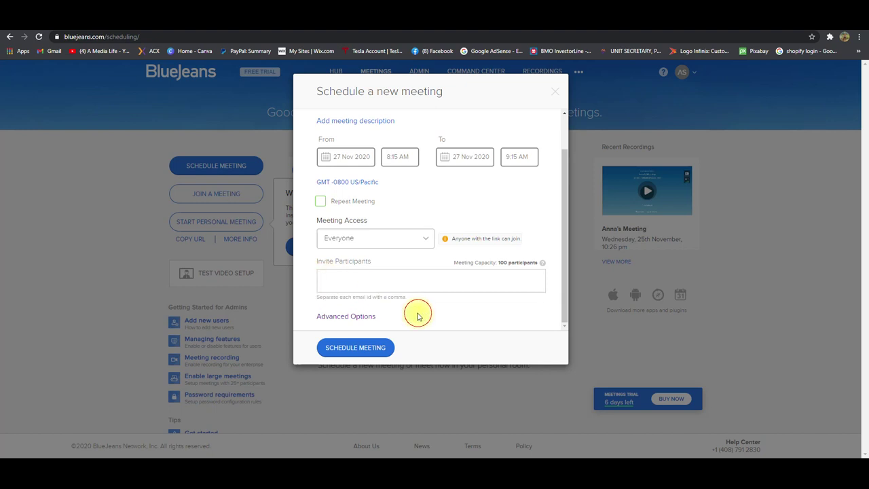
pyautogui.click(360, 320)
pyautogui.scroll(-2, 359, 319)
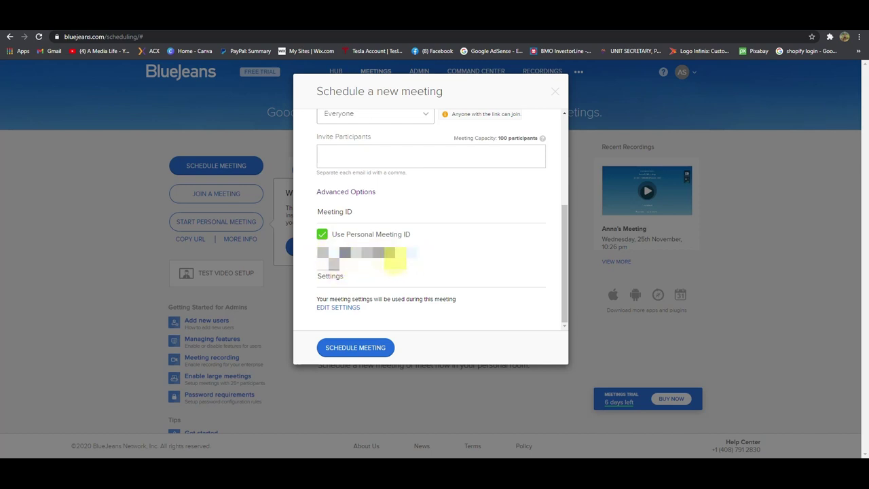
pyautogui.scroll(3, 408, 263)
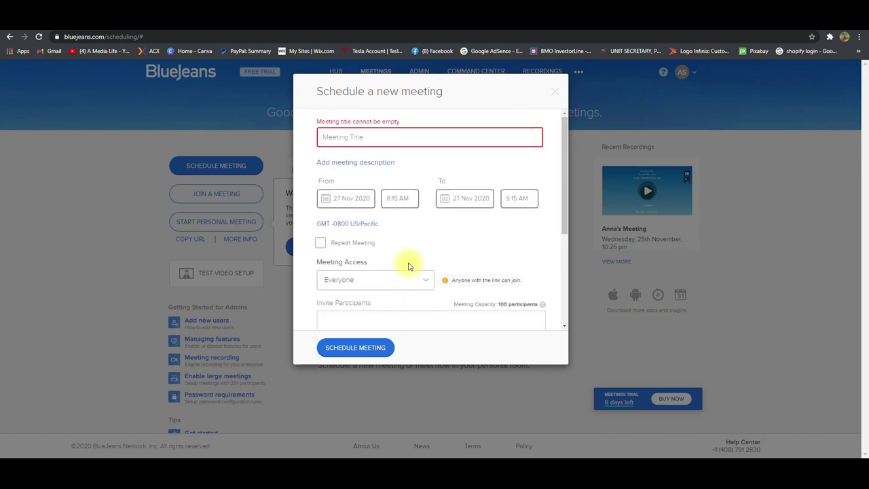
# Step: Enter a meeting title containing the host's first name and close the form without scheduling the meeting
pyautogui.click(354, 137)
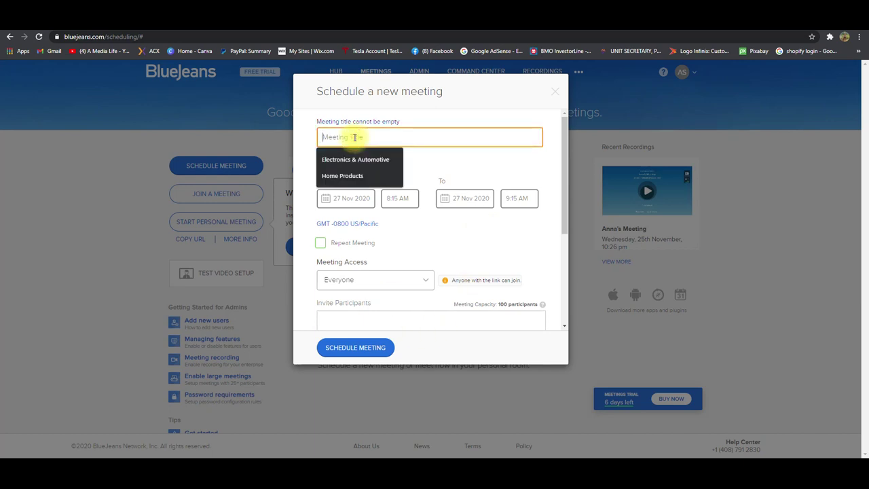
pyautogui.write('Annas Meeting')
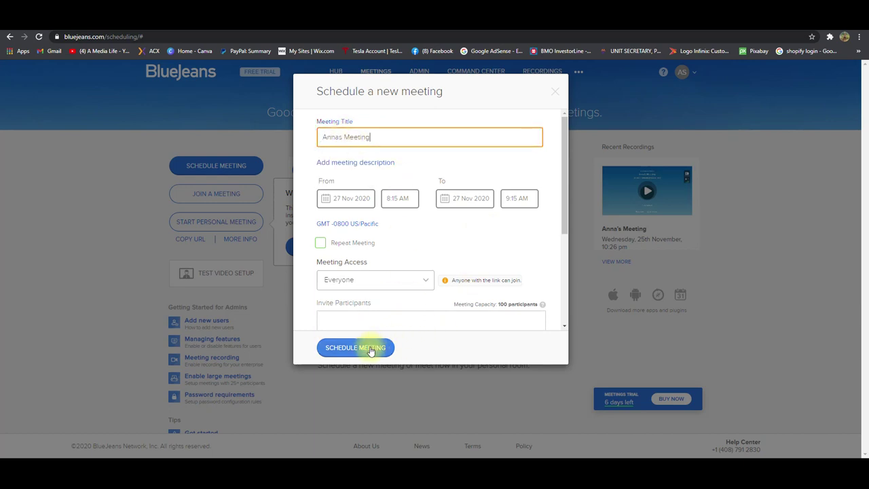
pyautogui.click(555, 91)
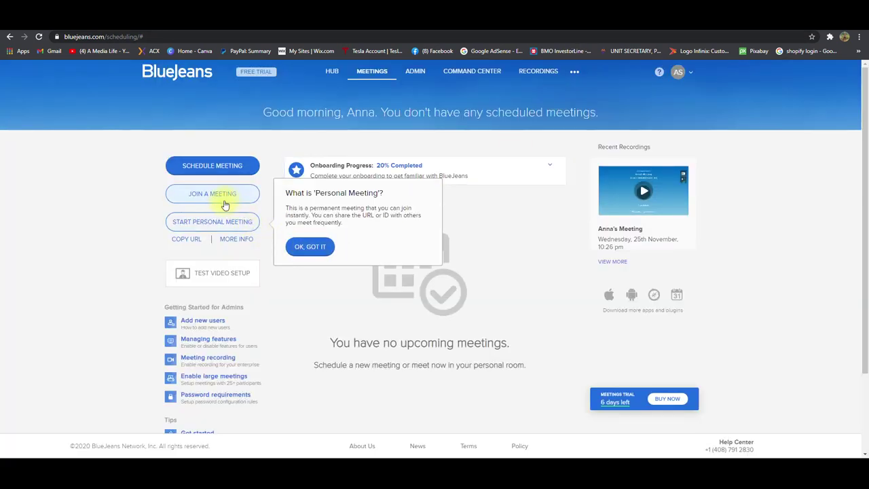
# Step: View the meeting ID and passcode fields for joining a meeting, and close the dialog without joining
pyautogui.click(215, 193)
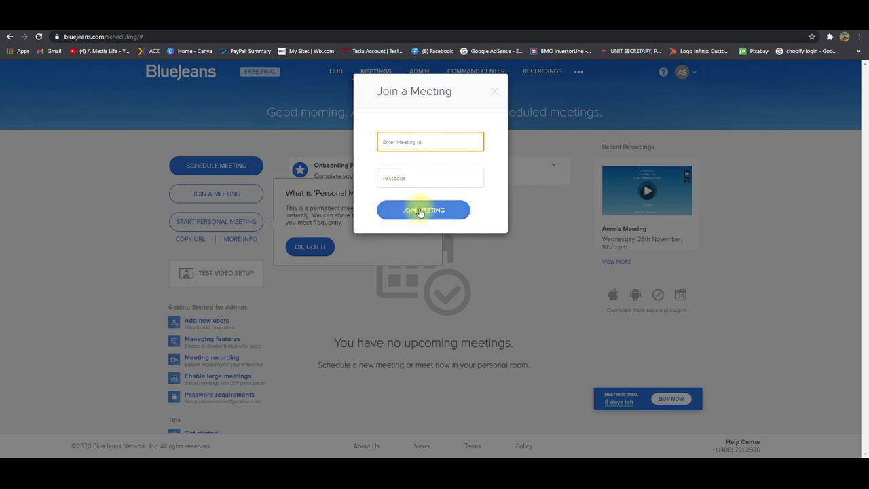
pyautogui.click(493, 91)
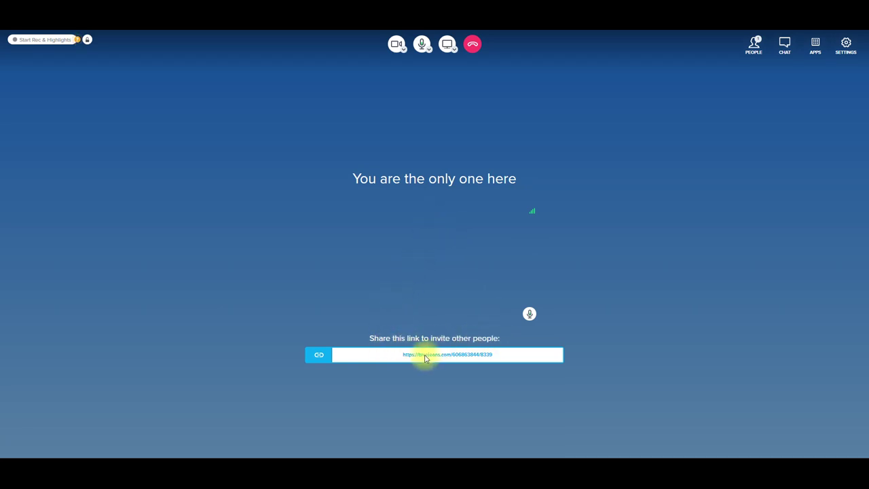
# Step: Copy the meeting's invitation link and turn off the camera
pyautogui.click(319, 356)
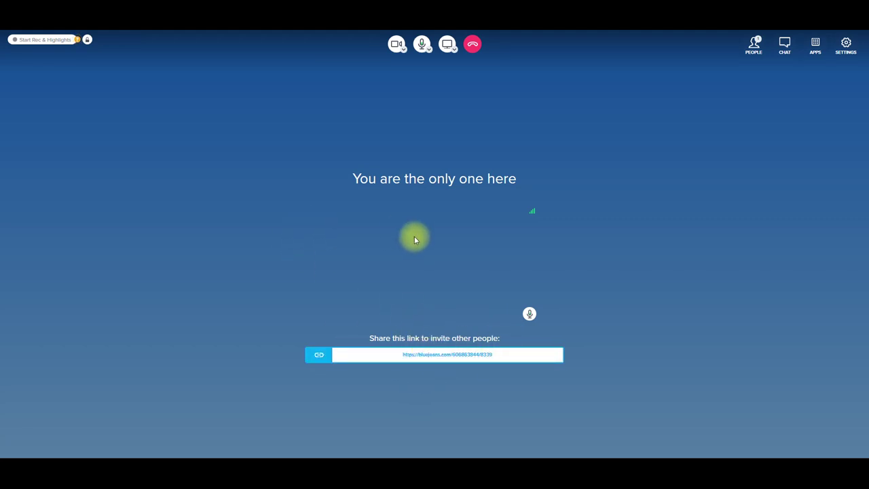
pyautogui.click(398, 45)
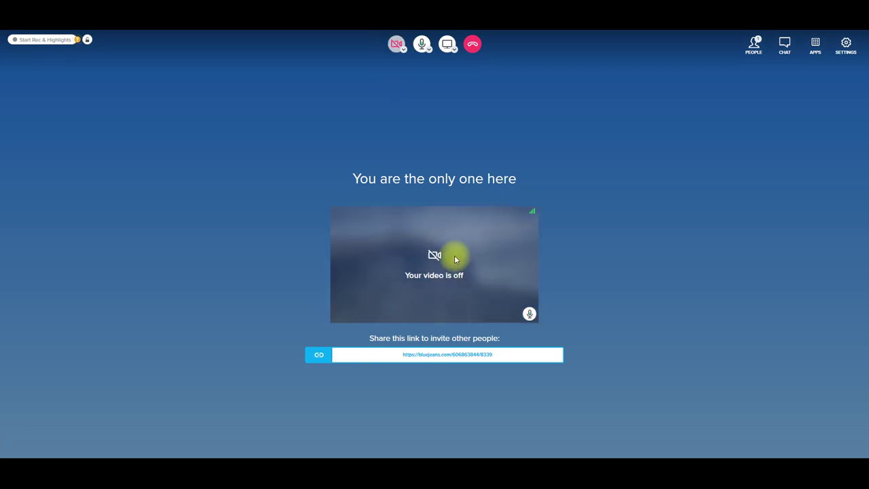
# Step: Review the screen and application sharing options, and dismiss them without sharing anything
pyautogui.click(448, 44)
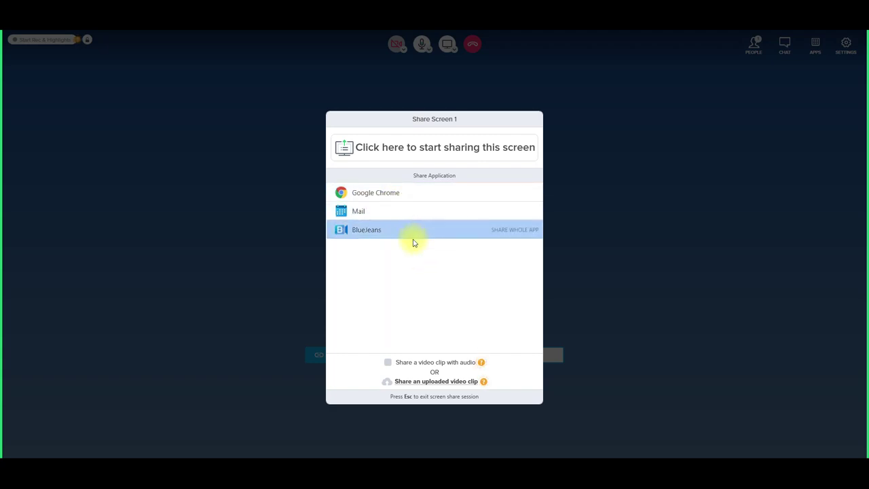
pyautogui.click(561, 214)
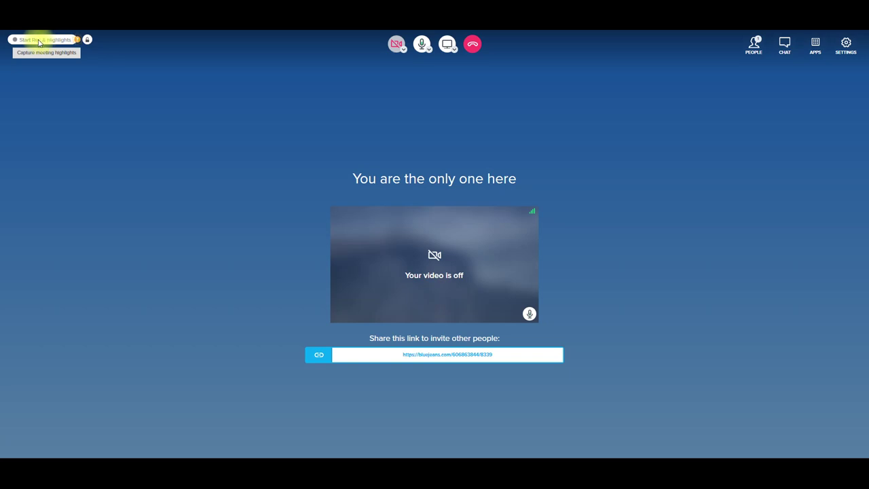
# Step: Start recording the meeting with highlights and stop the recording
pyautogui.click(15, 41)
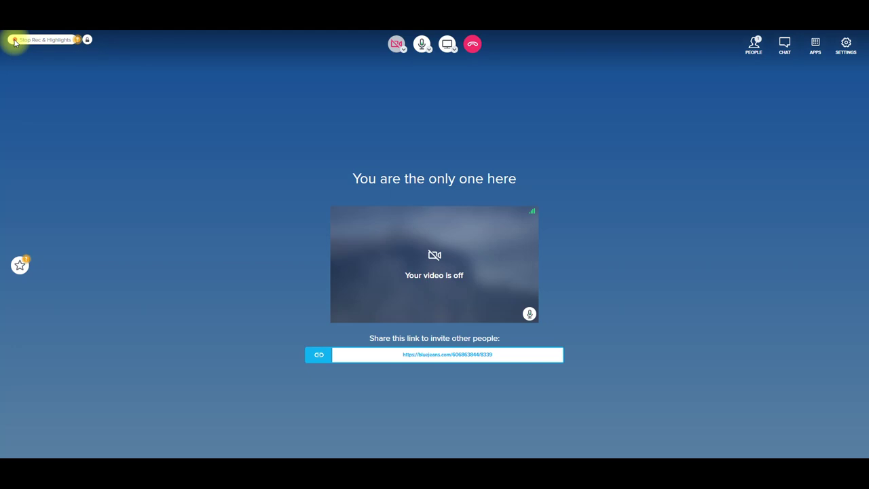
pyautogui.click(30, 40)
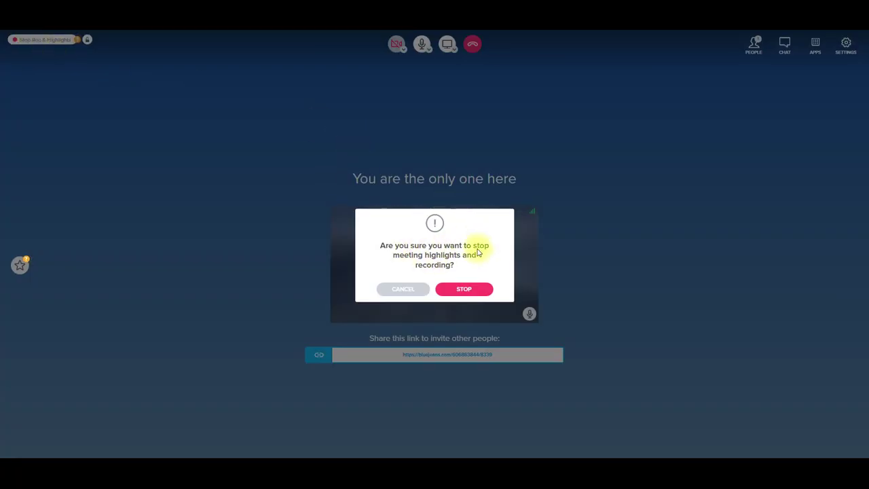
pyautogui.click(460, 290)
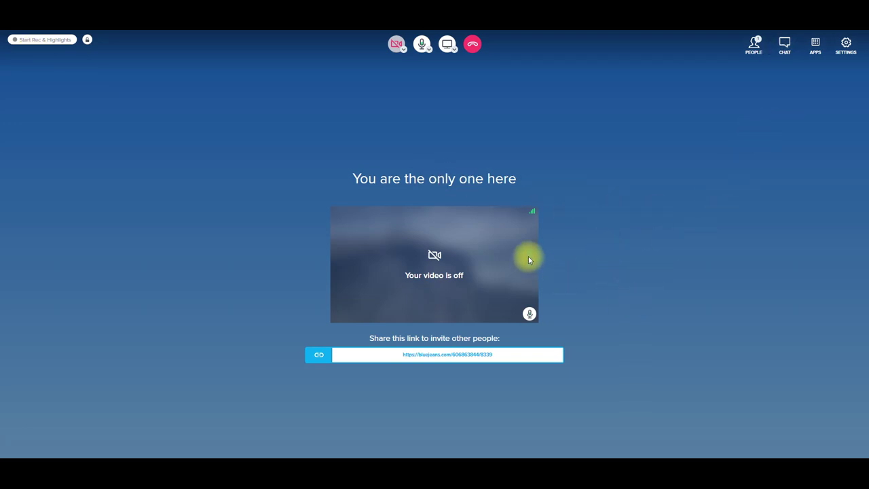
# Step: Open the participant list, try the raise-hand option in the active participants view, and return to the view of everyone
pyautogui.click(756, 44)
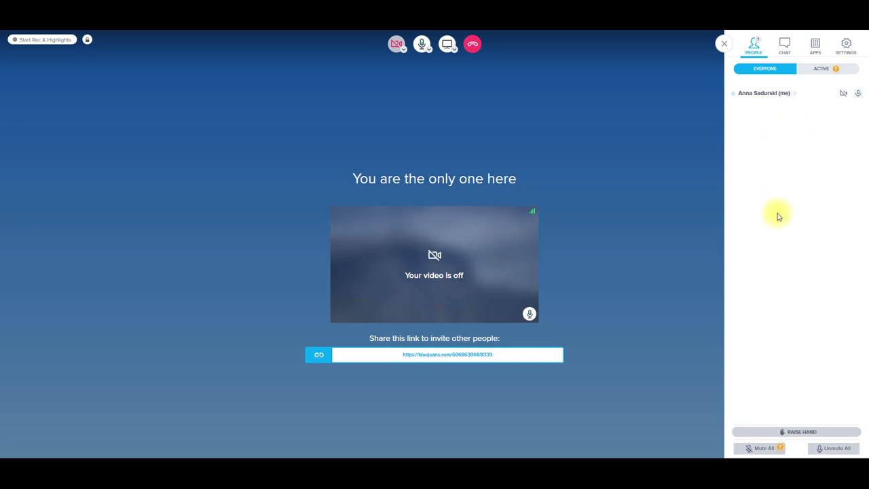
pyautogui.click(819, 69)
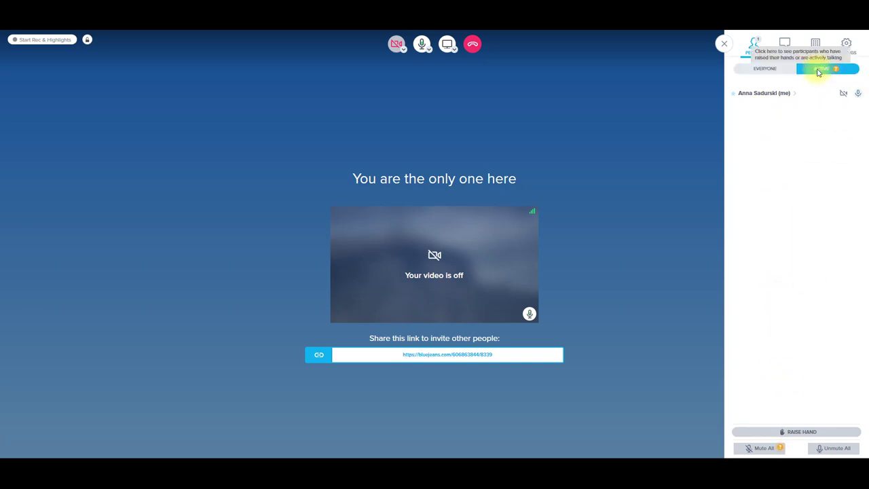
pyautogui.click(797, 433)
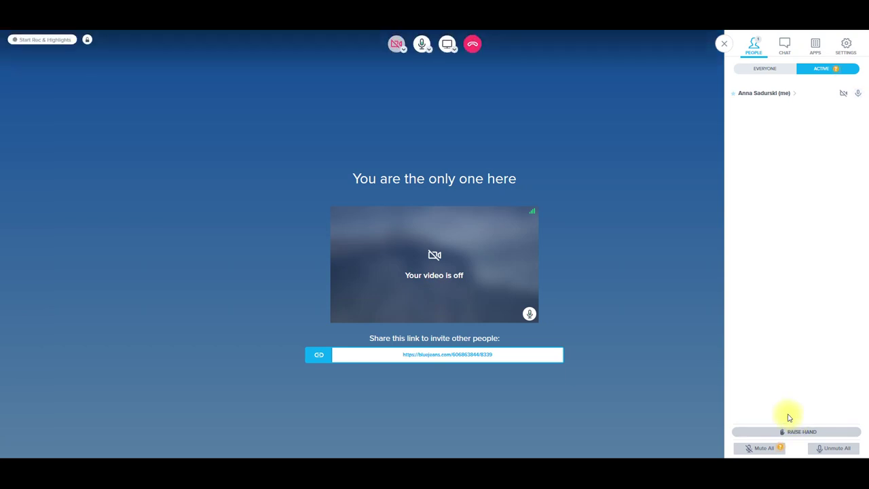
pyautogui.click(765, 69)
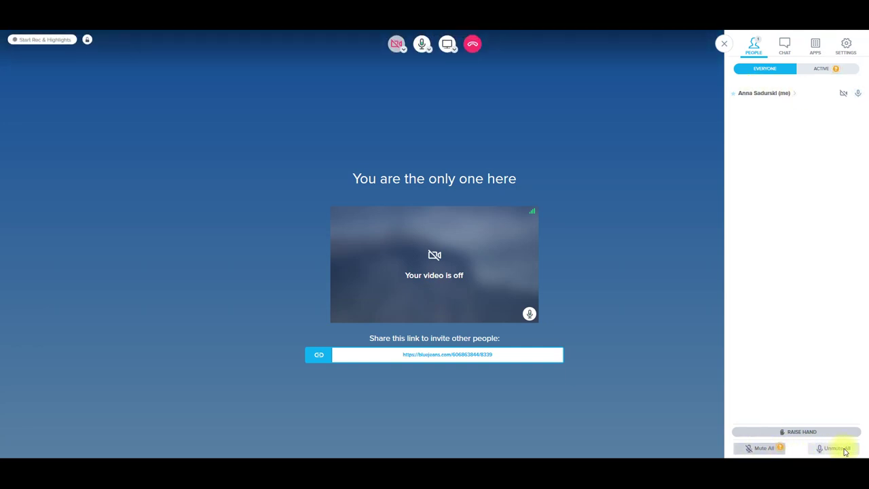
# Step: Send the chat message "Good Morning Everybody" to everyone and switch the chat to direct messages
pyautogui.click(785, 46)
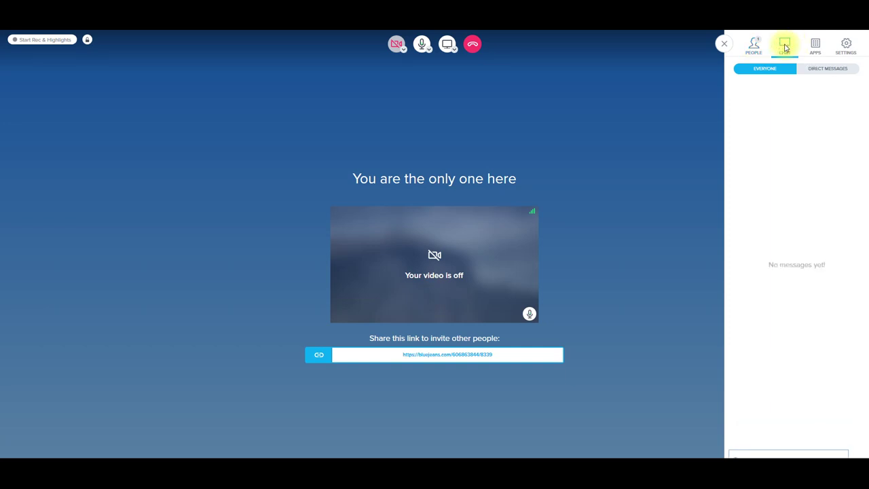
pyautogui.click(824, 69)
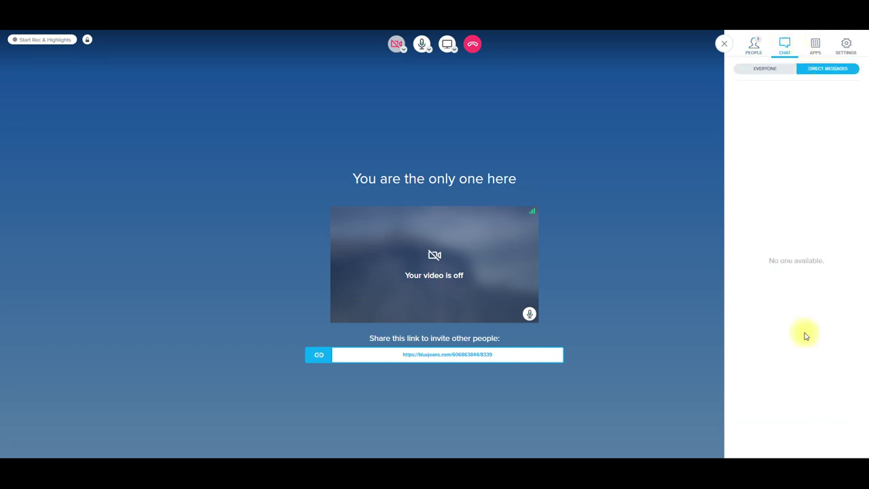
pyautogui.click(760, 67)
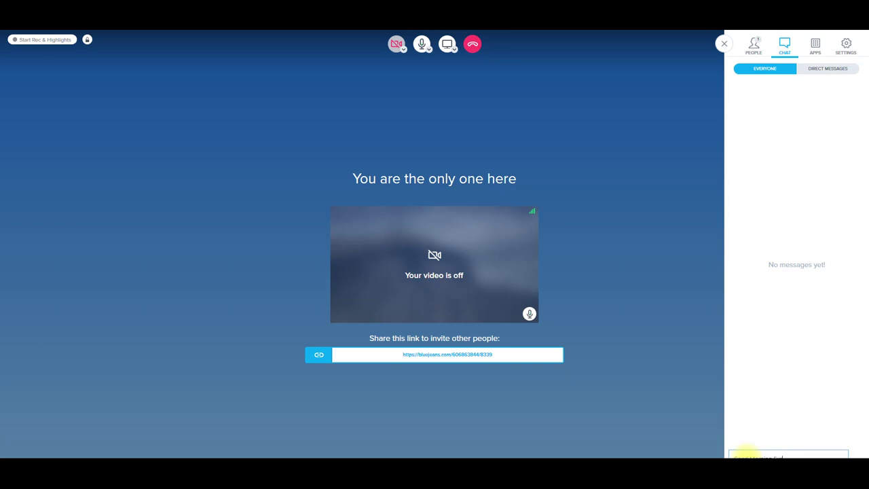
pyautogui.press('Return')
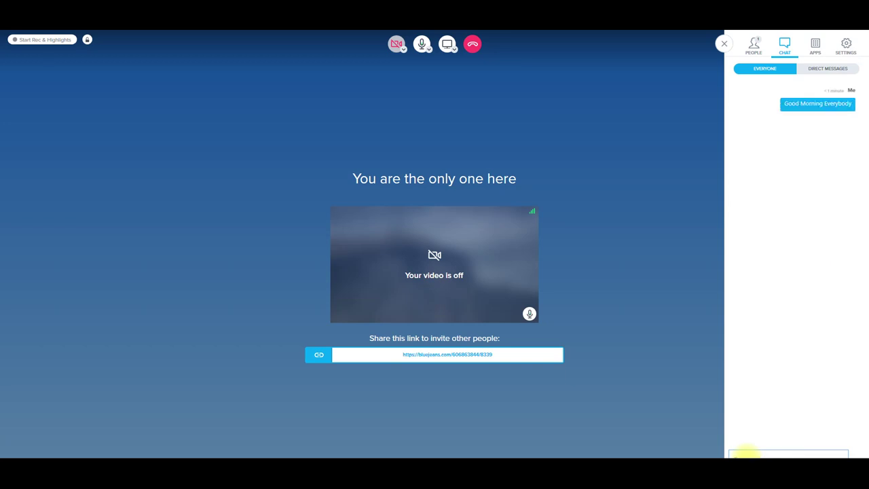
pyautogui.click(824, 68)
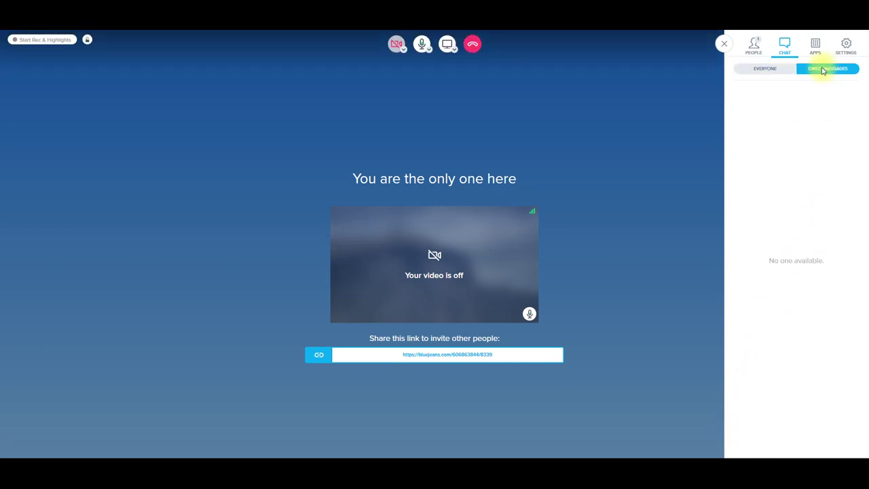
# Step: Return the chat to the everyone conversation and bring up the available meeting apps
pyautogui.click(767, 68)
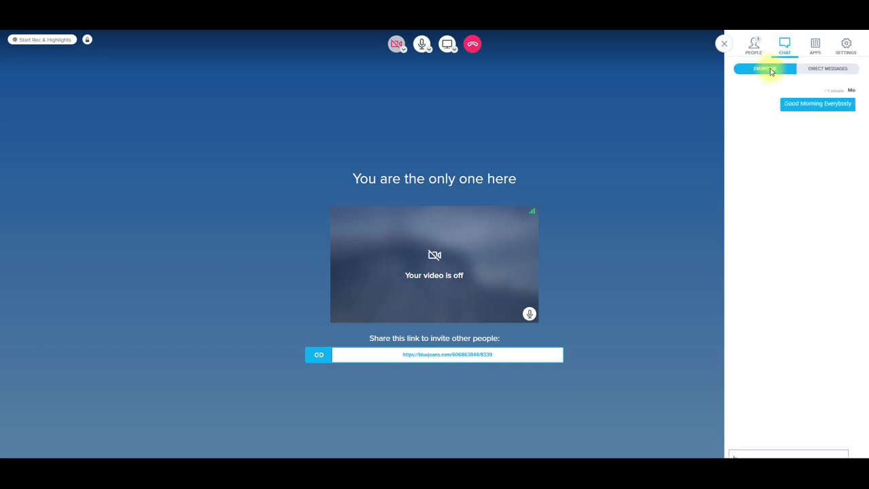
pyautogui.click(815, 47)
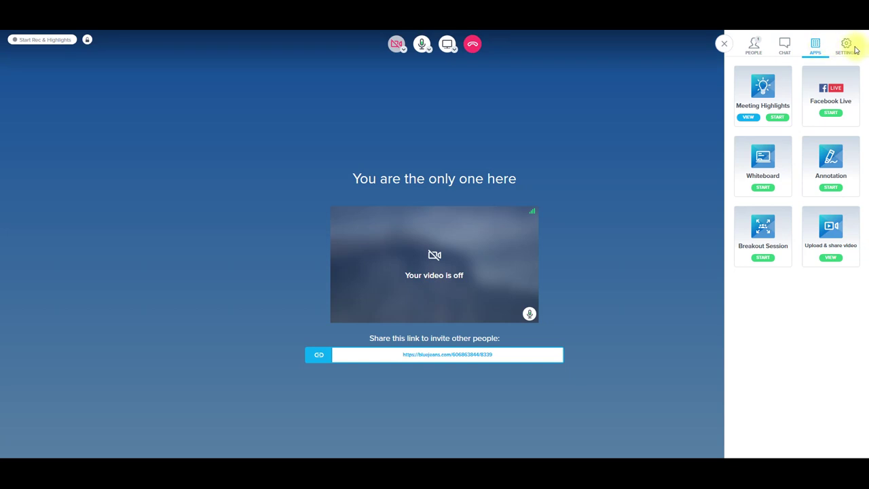
# Step: Open the virtual background preferences from the meeting settings and browse the background blur option and available images
pyautogui.click(847, 46)
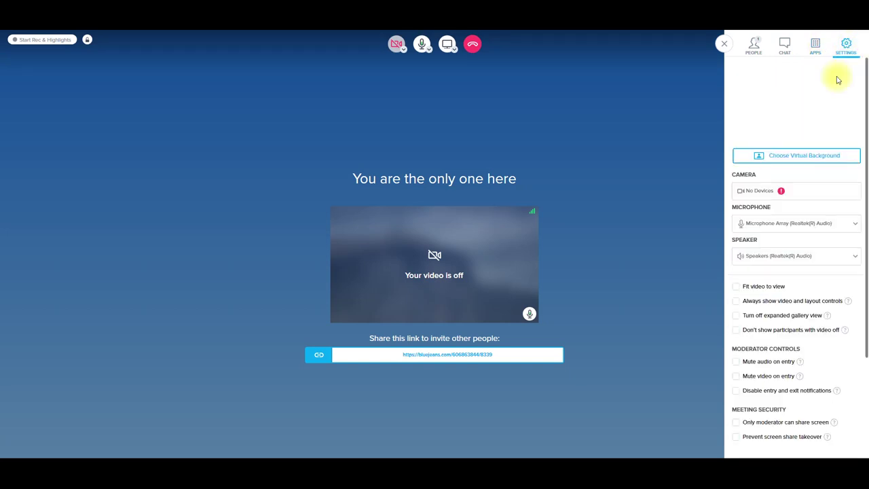
pyautogui.click(806, 158)
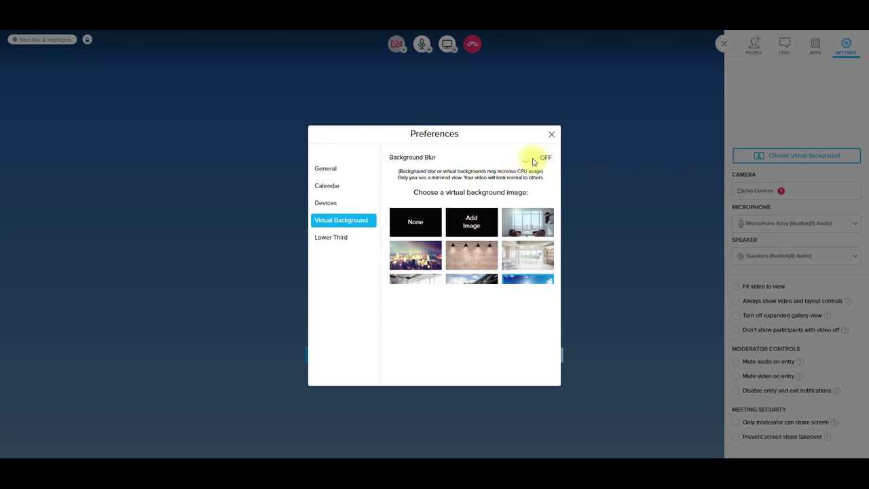
pyautogui.scroll(-3, 514, 229)
pyautogui.scroll(3, 478, 272)
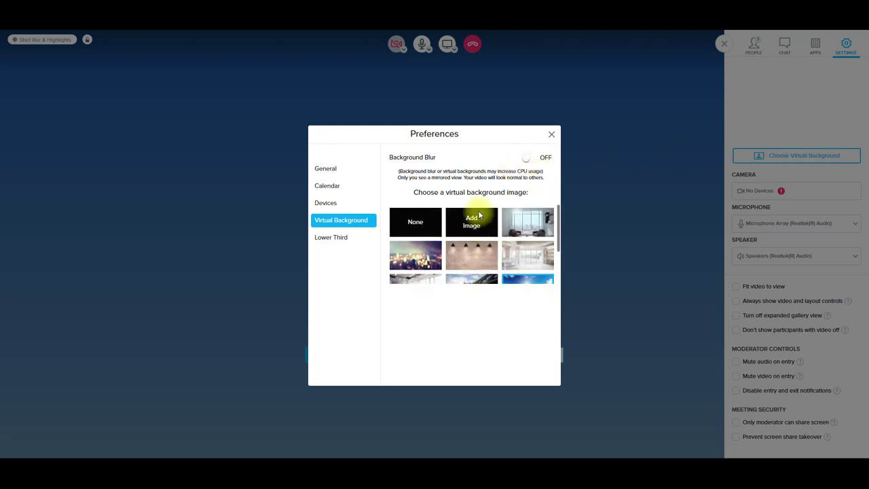
pyautogui.scroll(-2, 514, 250)
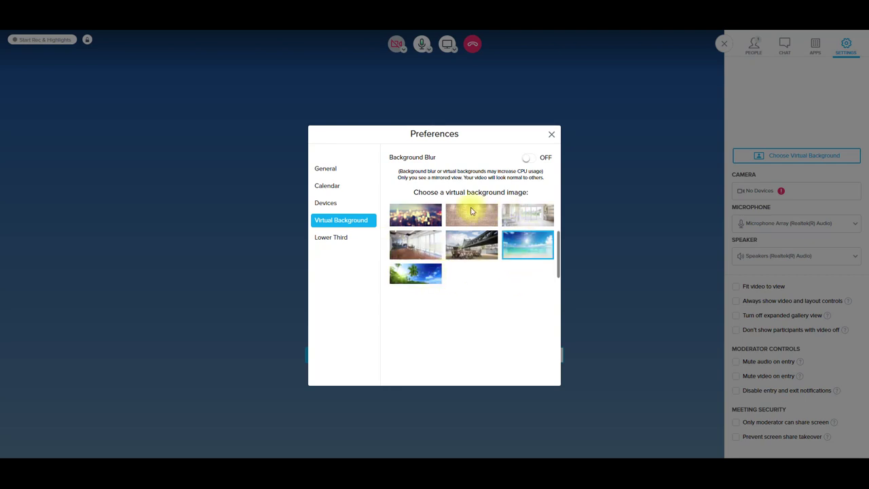
pyautogui.scroll(-1, 479, 250)
pyautogui.scroll(2, 478, 231)
pyautogui.scroll(2, 477, 225)
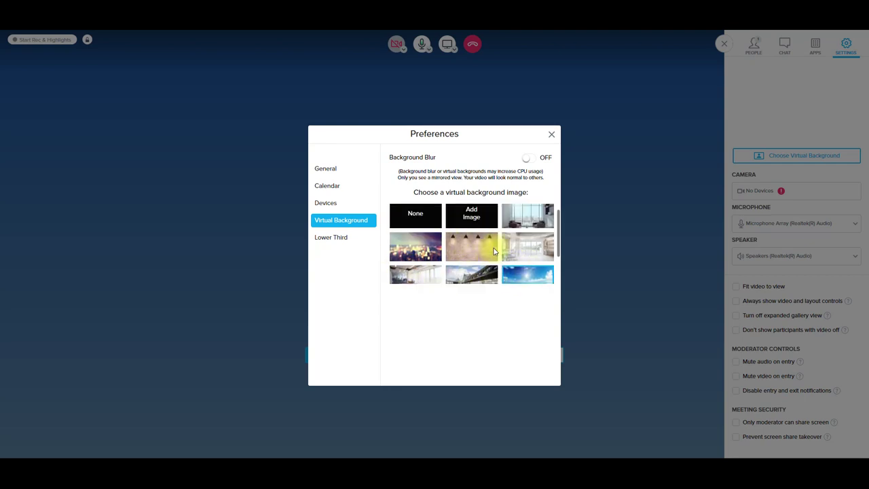
# Step: Review the device, calendar and general preferences, and close the preferences without changing anything
pyautogui.click(327, 205)
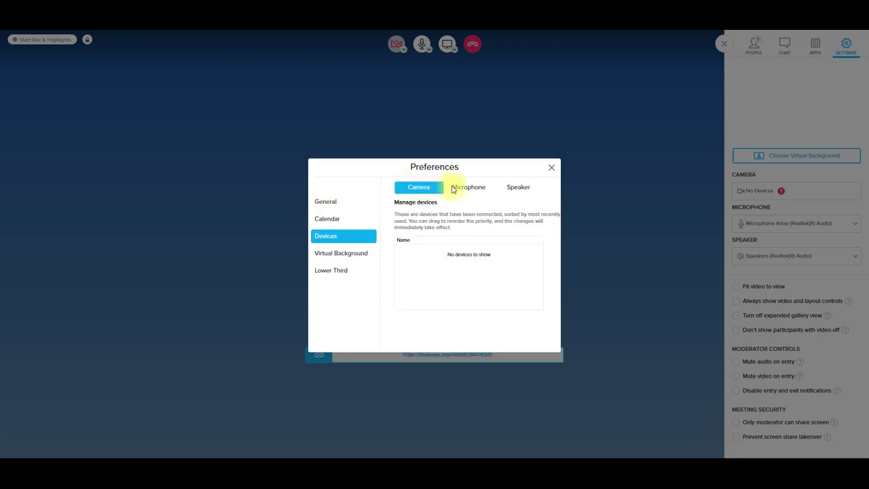
pyautogui.click(327, 220)
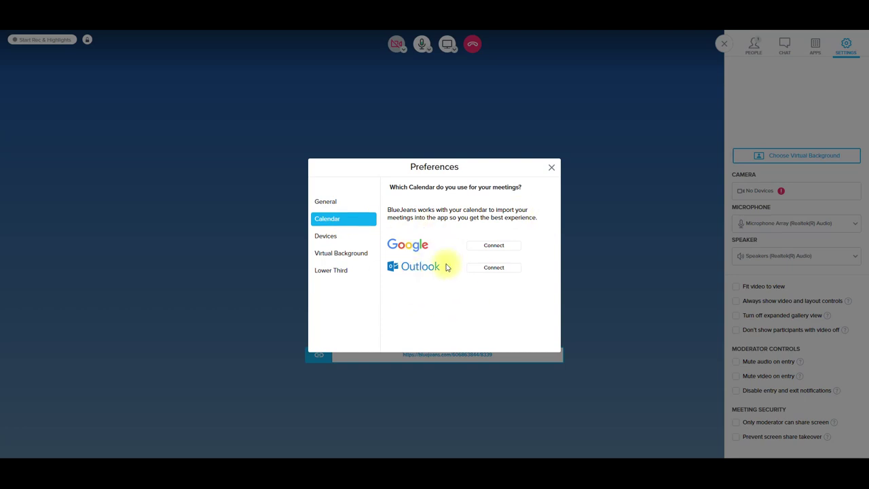
pyautogui.click(325, 204)
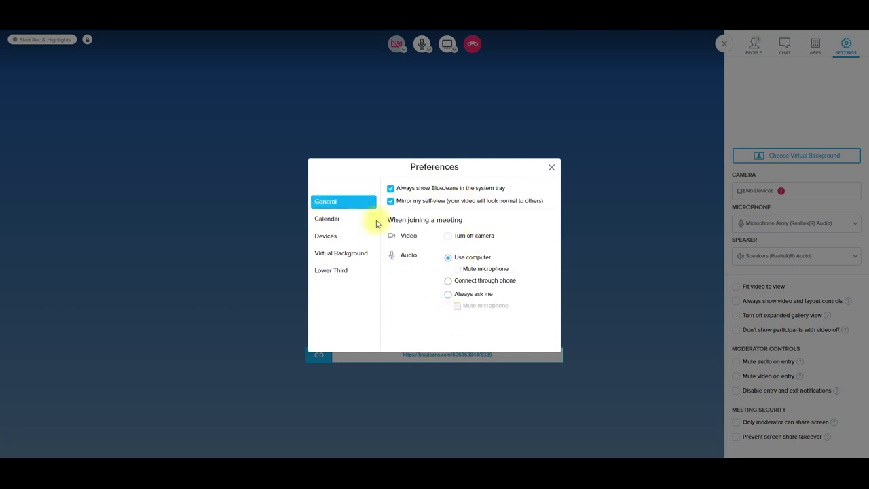
pyautogui.click(552, 167)
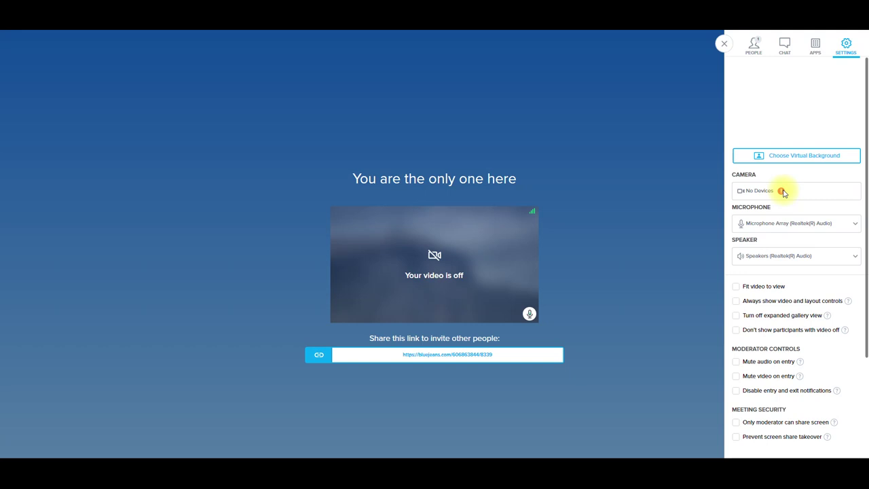
# Step: Examine the meeting settings for video display, moderator controls, meeting security and everyone's video layout
pyautogui.scroll(-1, 778, 214)
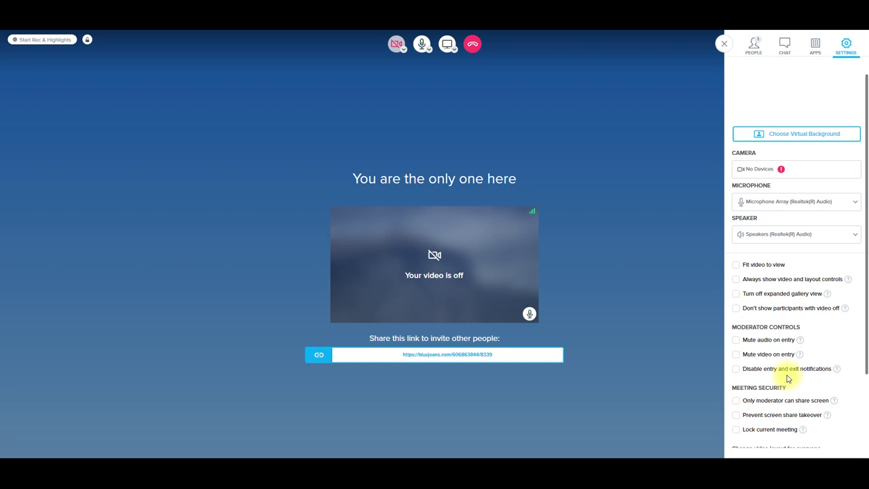
pyautogui.scroll(-1, 788, 379)
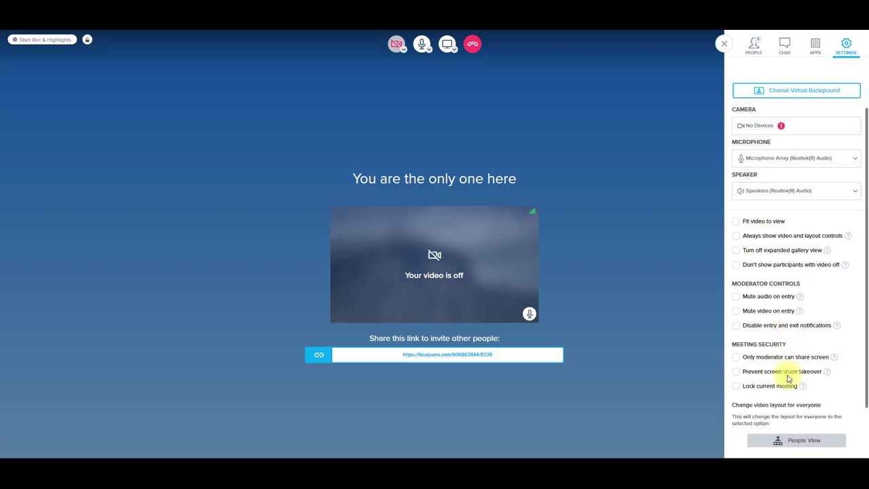
pyautogui.scroll(-1, 788, 371)
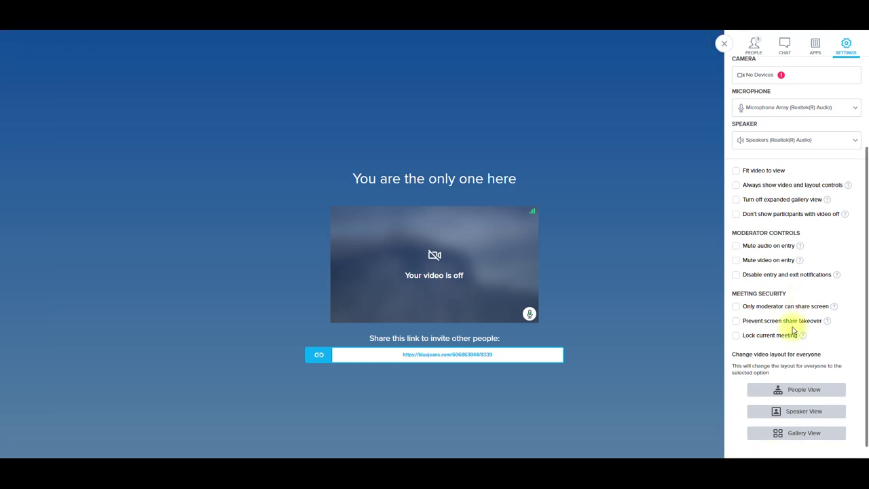
pyautogui.scroll(3, 792, 329)
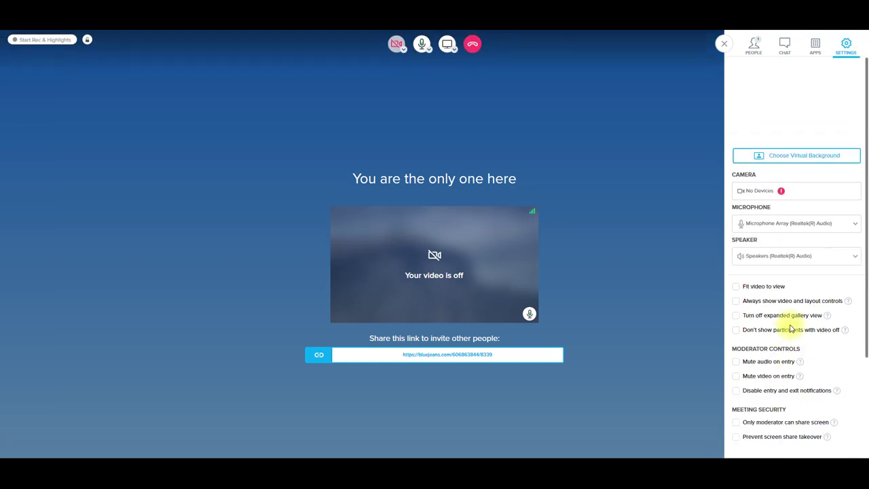
# Step: Check the Meeting Highlights app for saved clips, and start and end a highlights recording from the apps
pyautogui.click(815, 46)
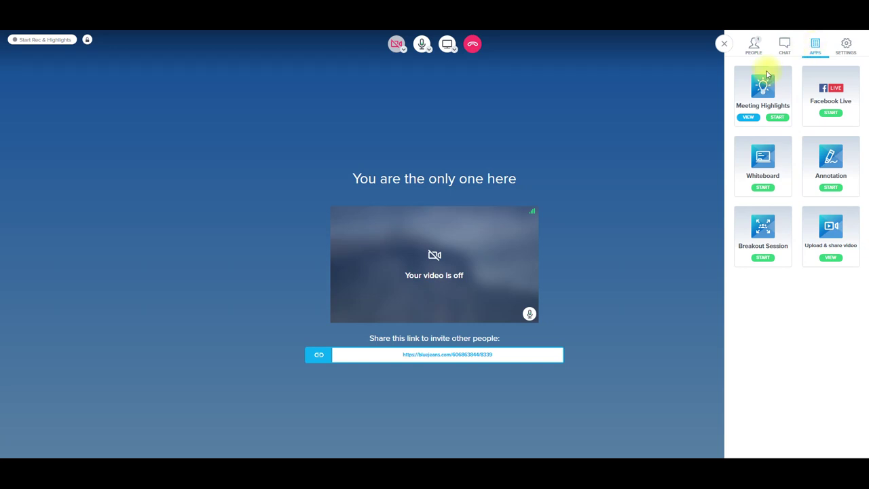
pyautogui.click(747, 118)
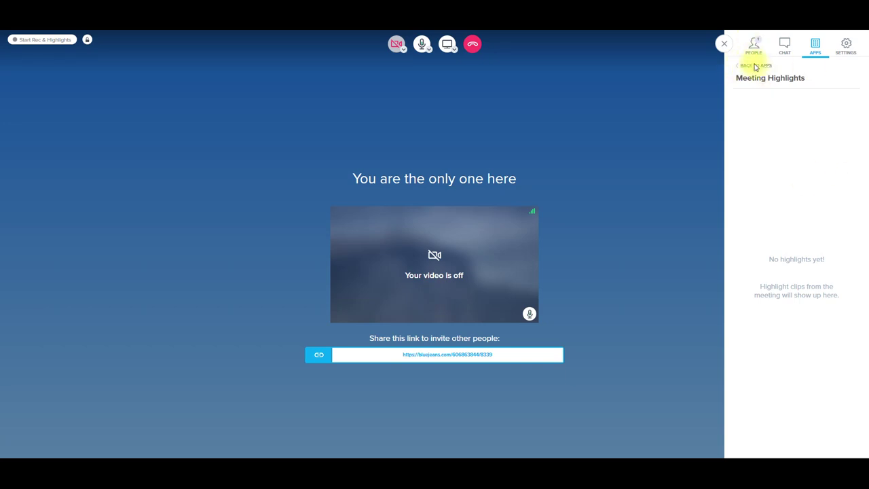
pyautogui.click(756, 65)
pyautogui.click(778, 118)
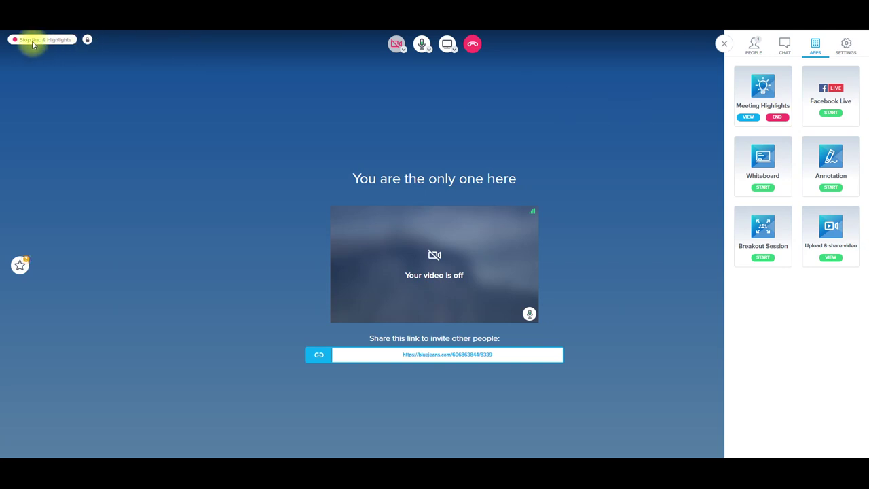
pyautogui.click(777, 116)
pyautogui.click(390, 289)
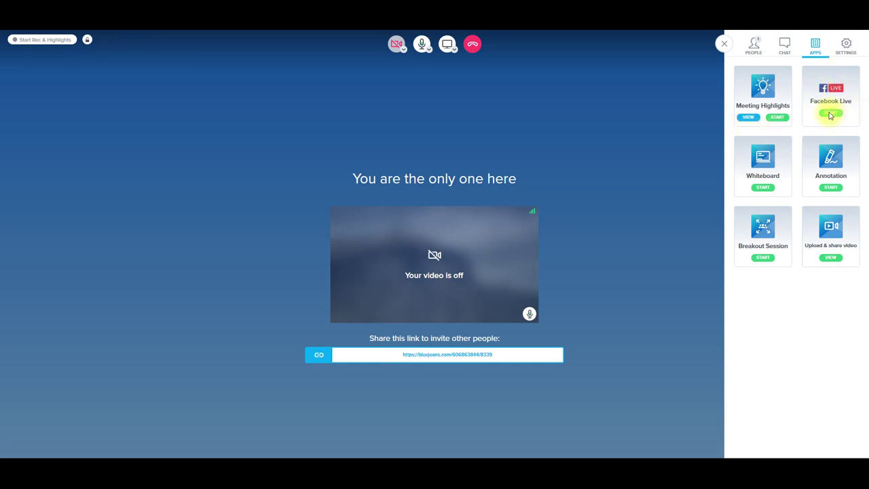
# Step: Start a whiteboard, handwrite "5+5=10" on it, switch to the text tool, and end the whiteboard
pyautogui.click(764, 188)
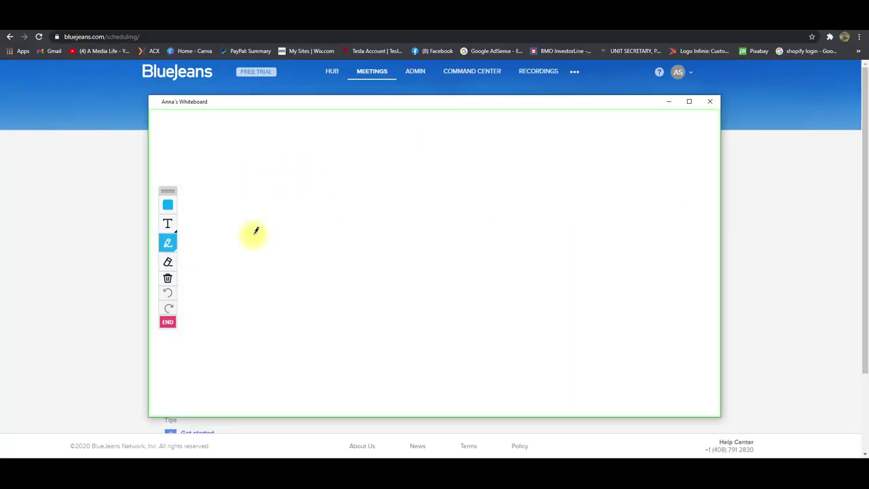
pyautogui.moveTo(253, 151)
pyautogui.mouseDown()
pyautogui.moveTo(243, 157)
pyautogui.moveTo(252, 170)
pyautogui.moveTo(242, 171)
pyautogui.moveTo(302, 158)
pyautogui.moveTo(291, 180)
pyautogui.moveTo(339, 167)
pyautogui.moveTo(370, 178)
pyautogui.moveTo(396, 163)
pyautogui.mouseUp()
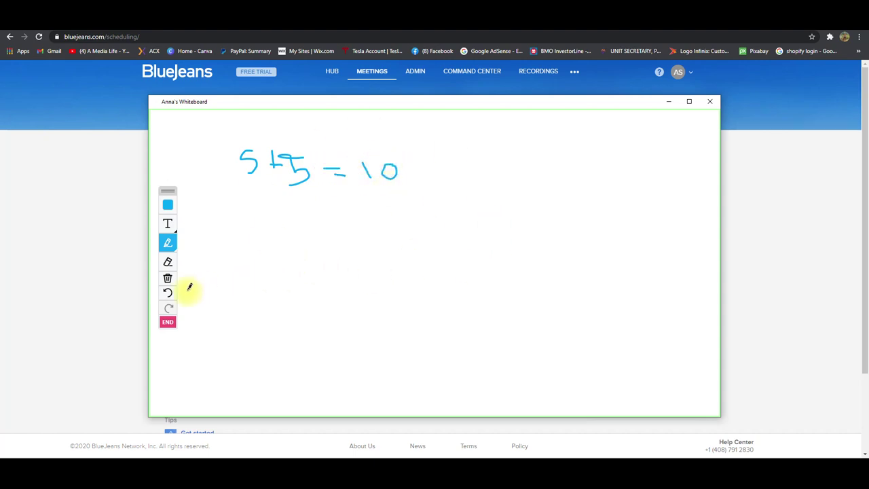
pyautogui.click(165, 223)
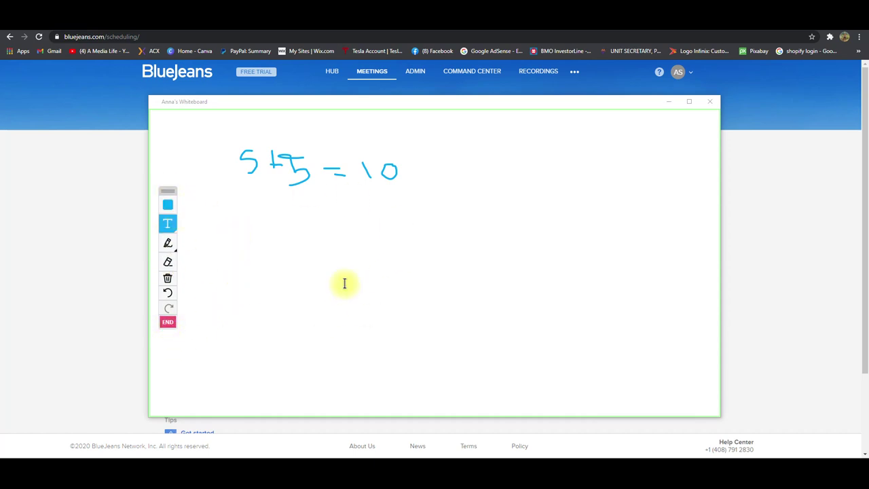
pyautogui.click(167, 323)
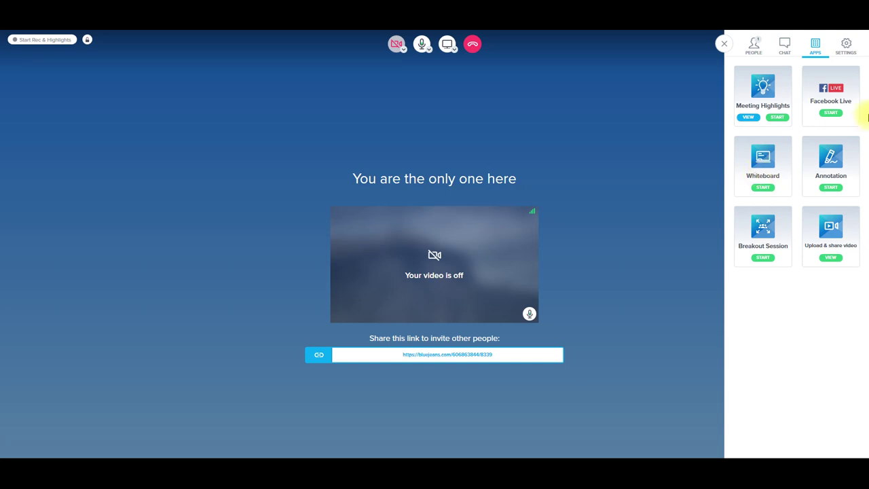
# Step: Share the screen with Annotation, draw arrows near Schedule Meeting and the onboarding progress, circle Test Video Setup with an arrow, and end the session
pyautogui.click(832, 188)
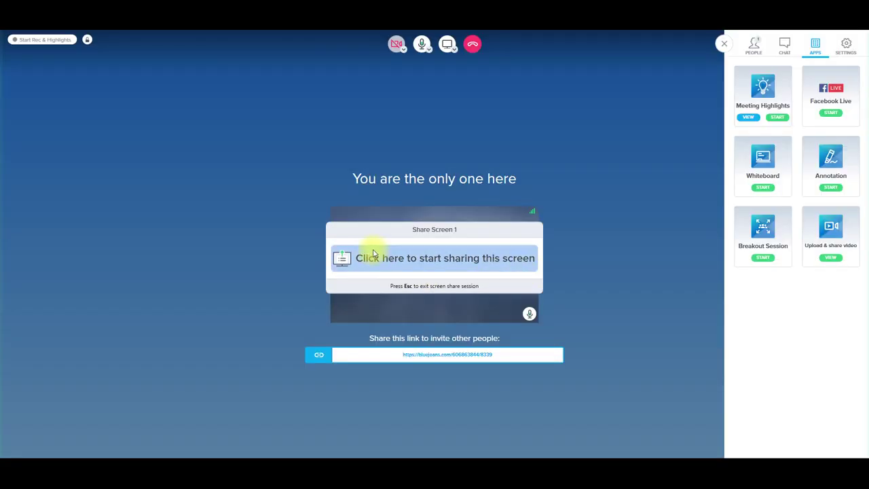
pyautogui.click(465, 260)
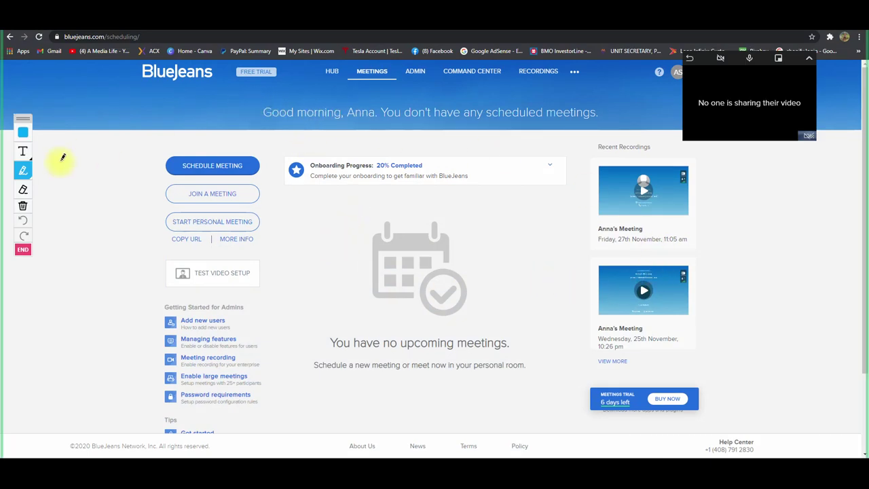
pyautogui.moveTo(95, 136)
pyautogui.mouseDown()
pyautogui.moveTo(120, 149)
pyautogui.moveTo(136, 180)
pyautogui.moveTo(112, 193)
pyautogui.mouseUp()
pyautogui.moveTo(286, 232)
pyautogui.mouseDown()
pyautogui.moveTo(291, 197)
pyautogui.moveTo(288, 208)
pyautogui.mouseUp()
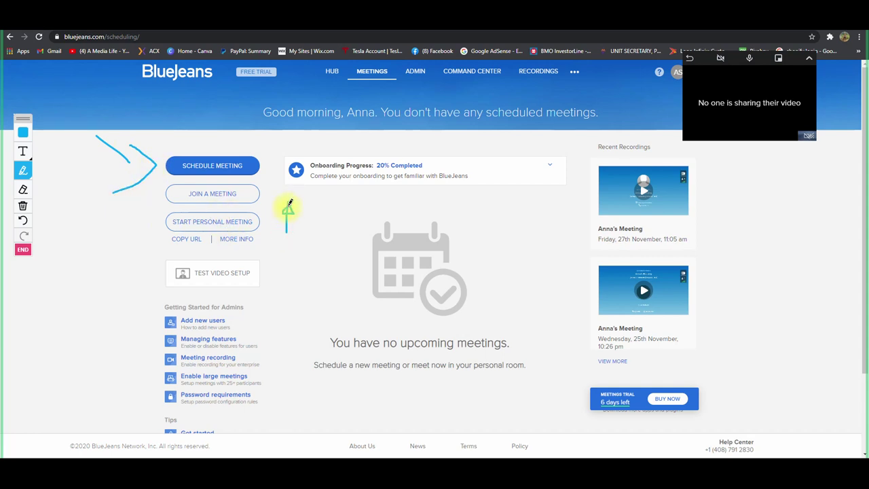
pyautogui.moveTo(280, 260)
pyautogui.mouseDown()
pyautogui.moveTo(323, 274)
pyautogui.moveTo(343, 252)
pyautogui.moveTo(324, 295)
pyautogui.moveTo(527, 349)
pyautogui.moveTo(553, 364)
pyautogui.mouseUp()
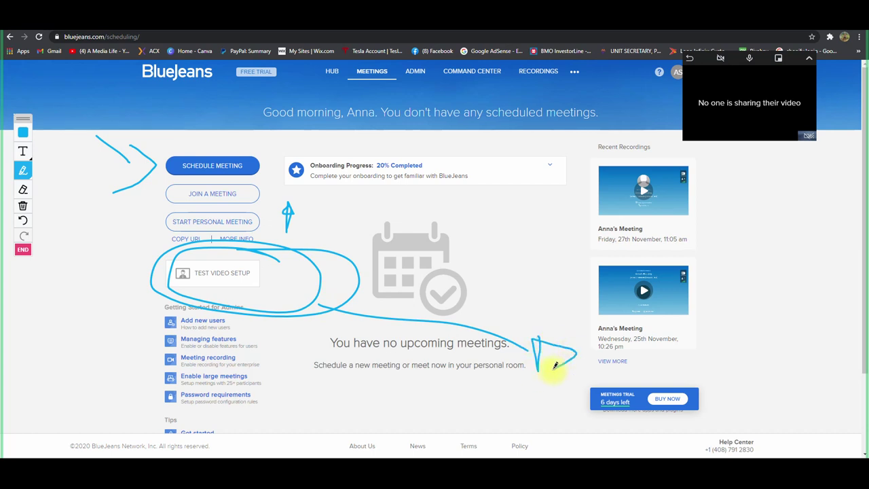
pyautogui.click(23, 251)
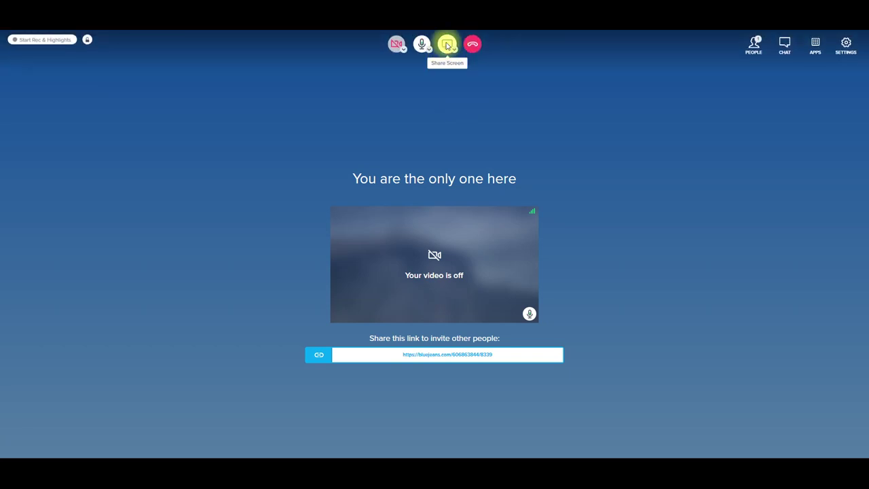
# Step: View the Upload & share video app's file upload option and return to the apps without choosing a file
pyautogui.click(815, 47)
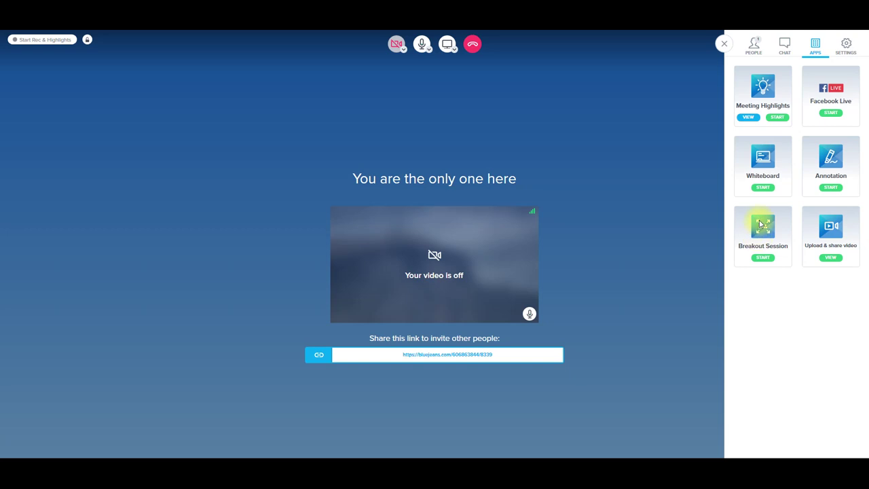
pyautogui.click(831, 257)
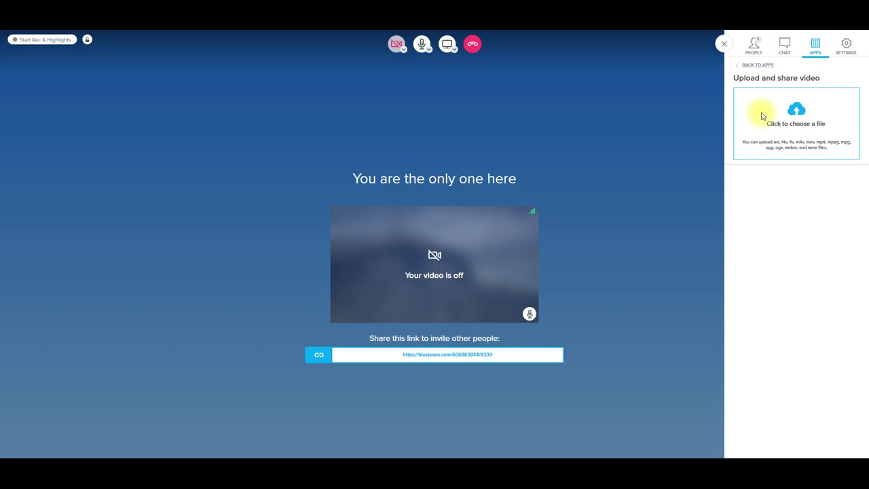
pyautogui.press('Escape')
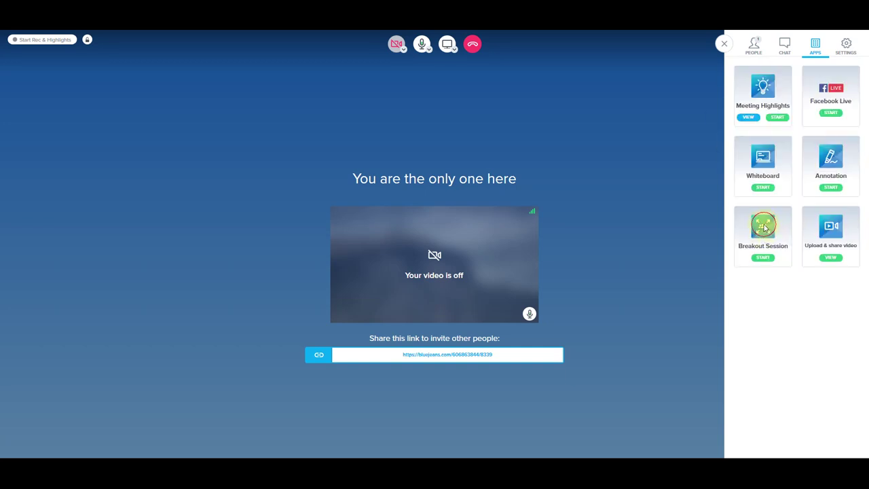
# Step: Open the Breakout Session app, add one breakout room, and leave the apps to return to the full meeting view
pyautogui.click(763, 257)
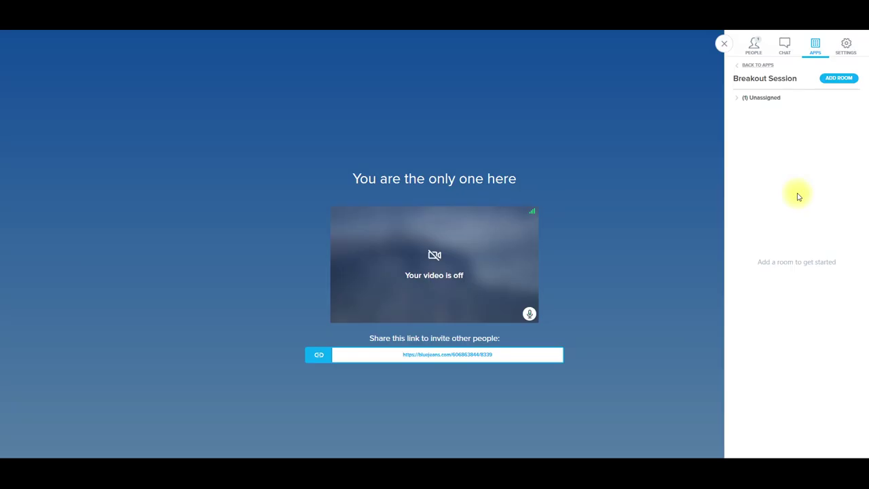
pyautogui.click(839, 79)
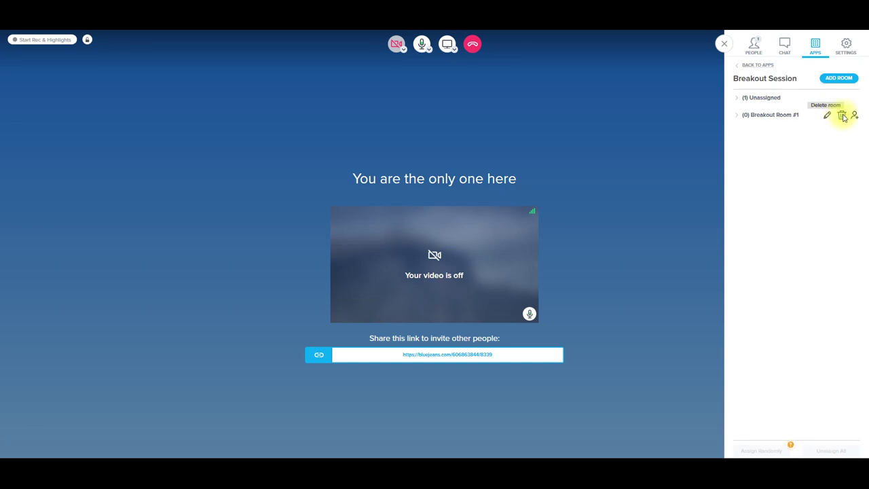
pyautogui.click(740, 64)
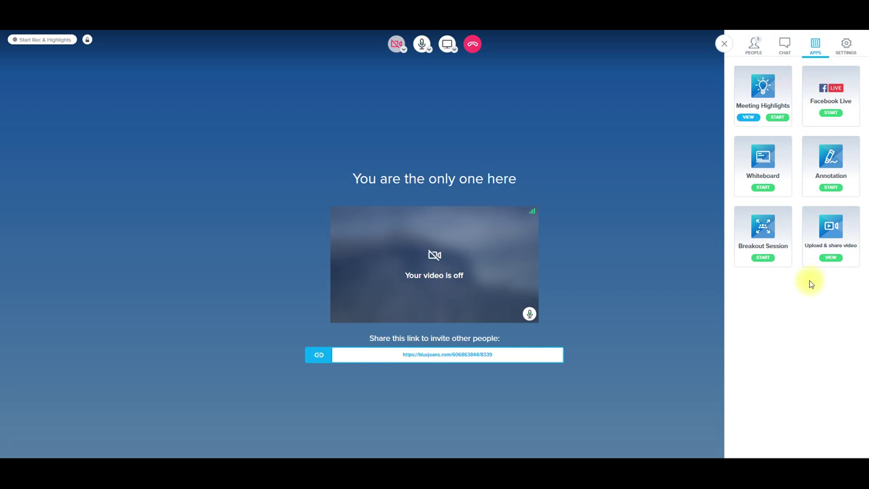
pyautogui.press('Escape')
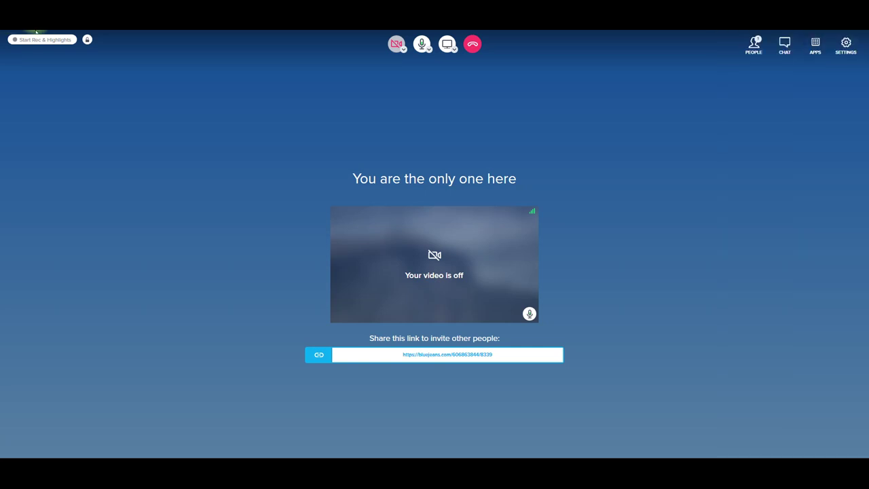
# Step: Look through the application's Help options and view the What's New list of features and improvements
pyautogui.click(9, 30)
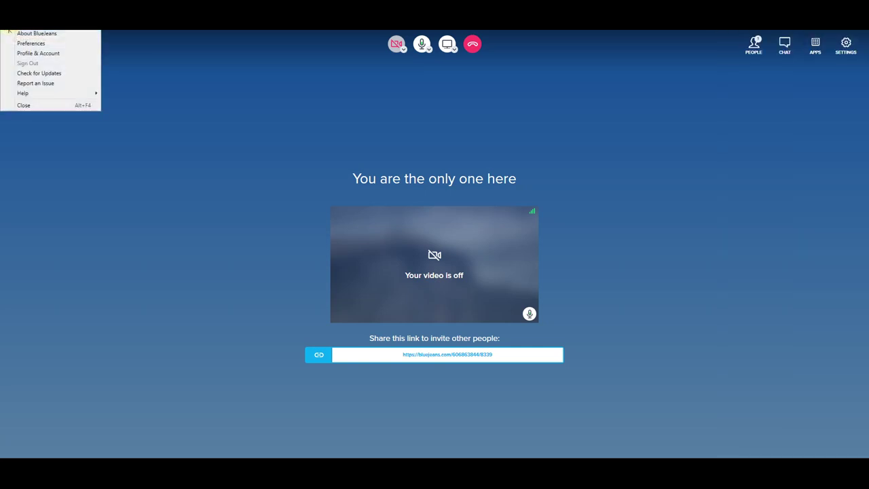
pyautogui.click(43, 95)
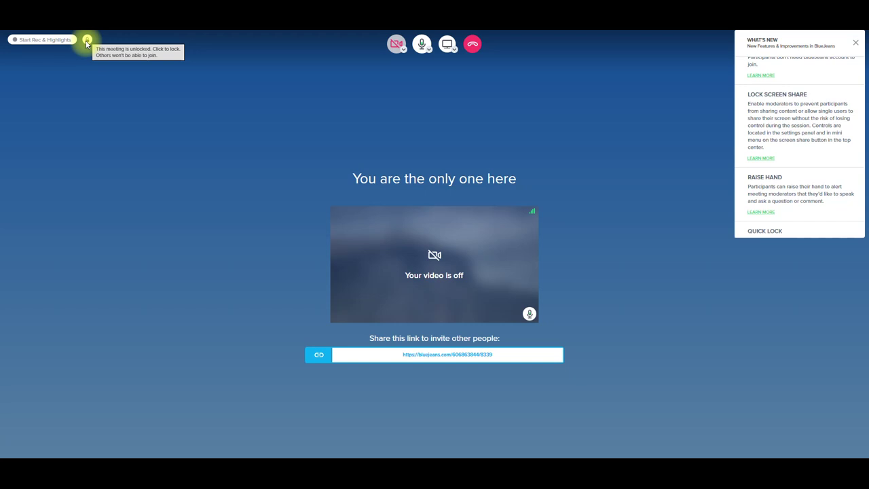
# Step: Lock the meeting so others can't join, unlock it, and lock it again
pyautogui.click(87, 42)
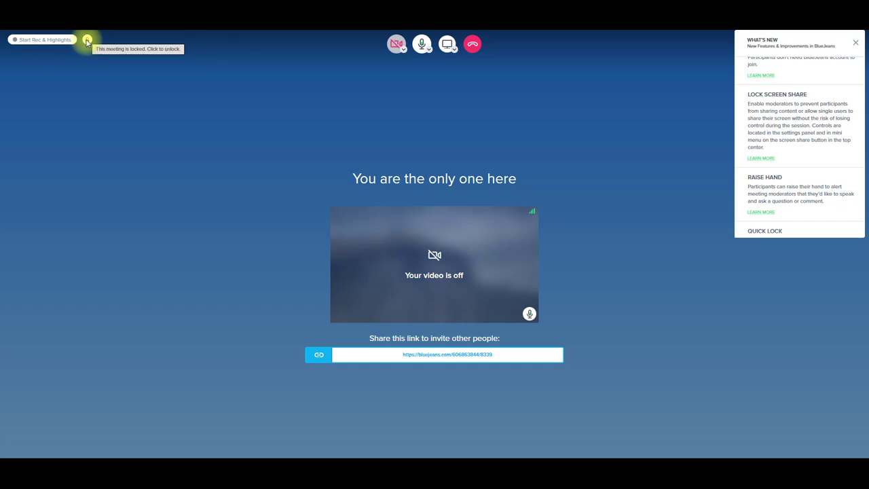
pyautogui.click(86, 42)
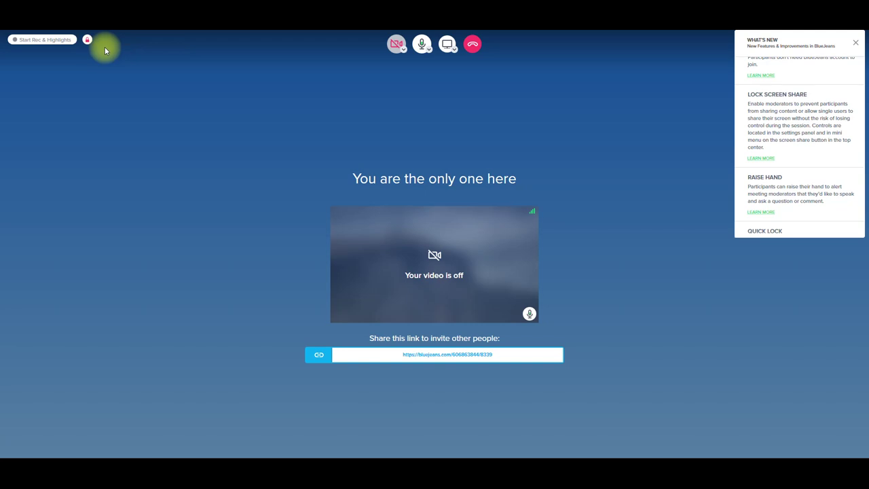
pyautogui.click(88, 42)
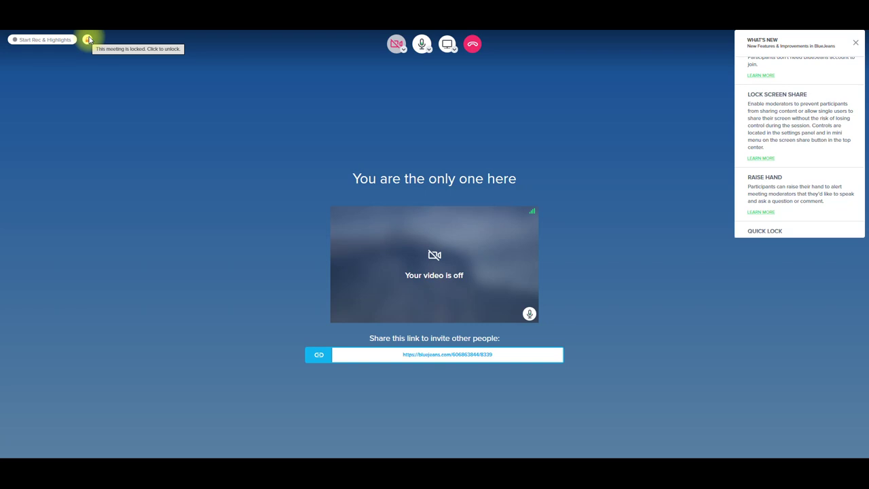
pyautogui.click(88, 40)
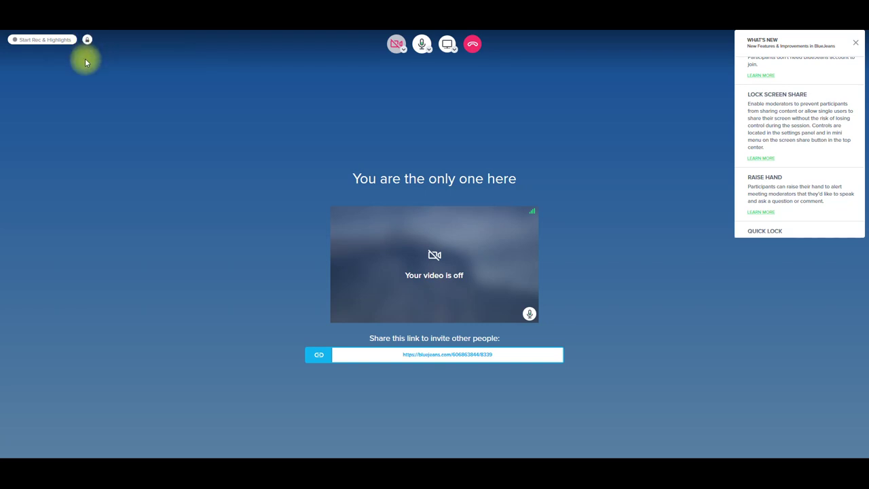
pyautogui.click(87, 39)
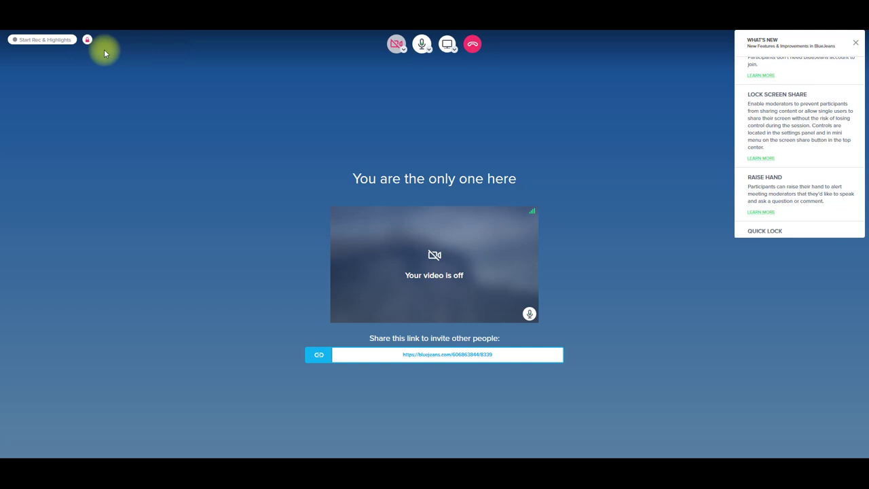